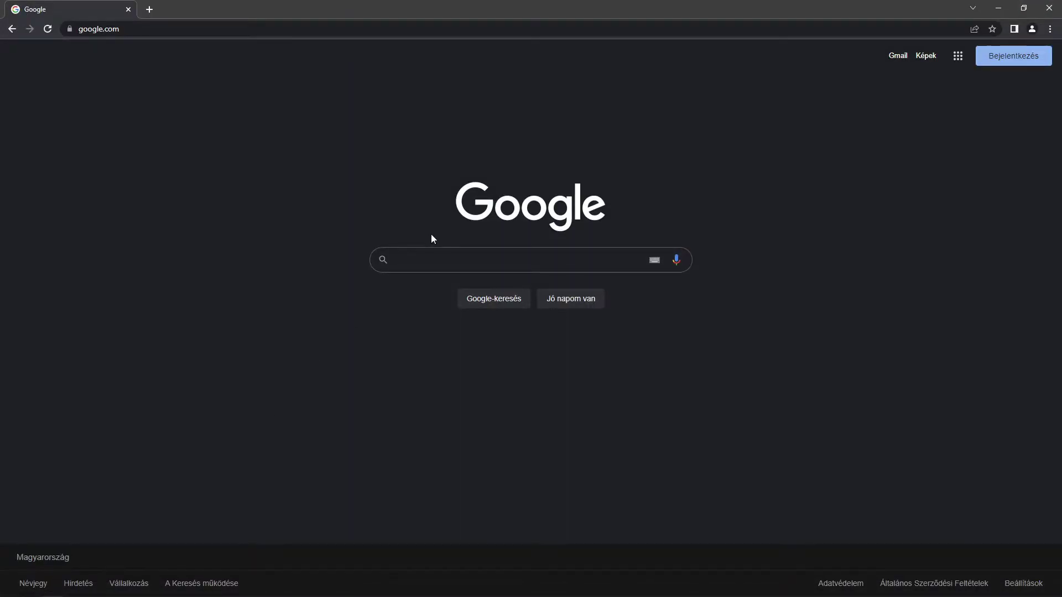
- Search Google for vjoy and start the vJoy download from its SourceForge project page
text(vjoy)
key(Return)
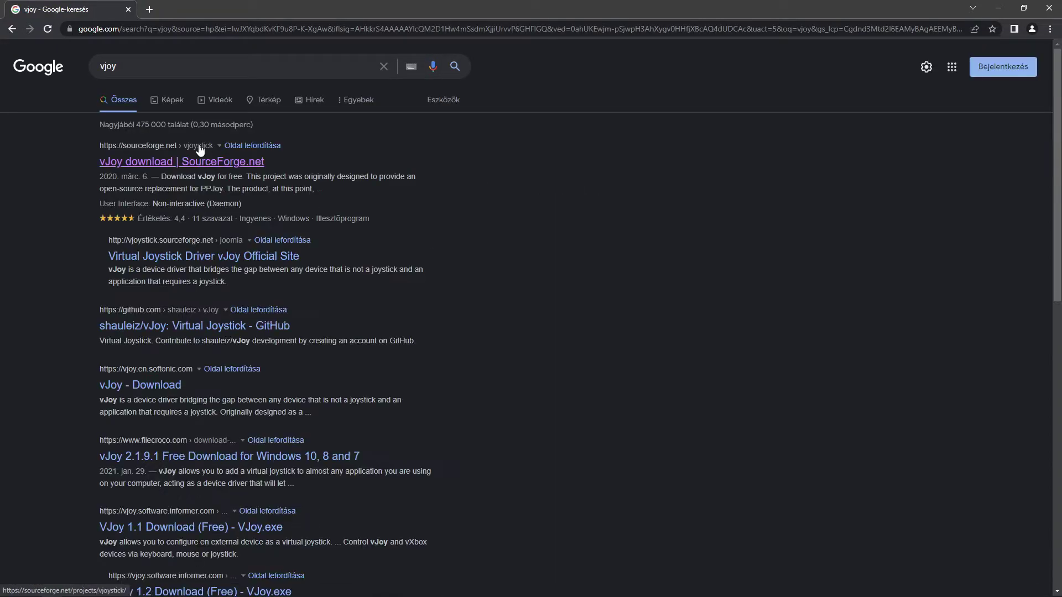
click(188, 162)
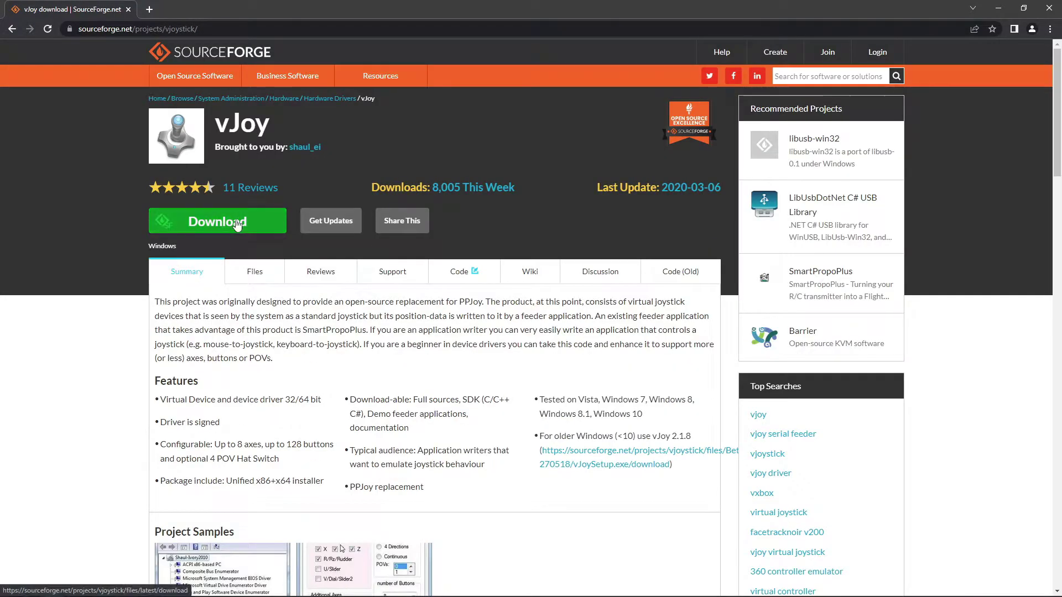
click(236, 224)
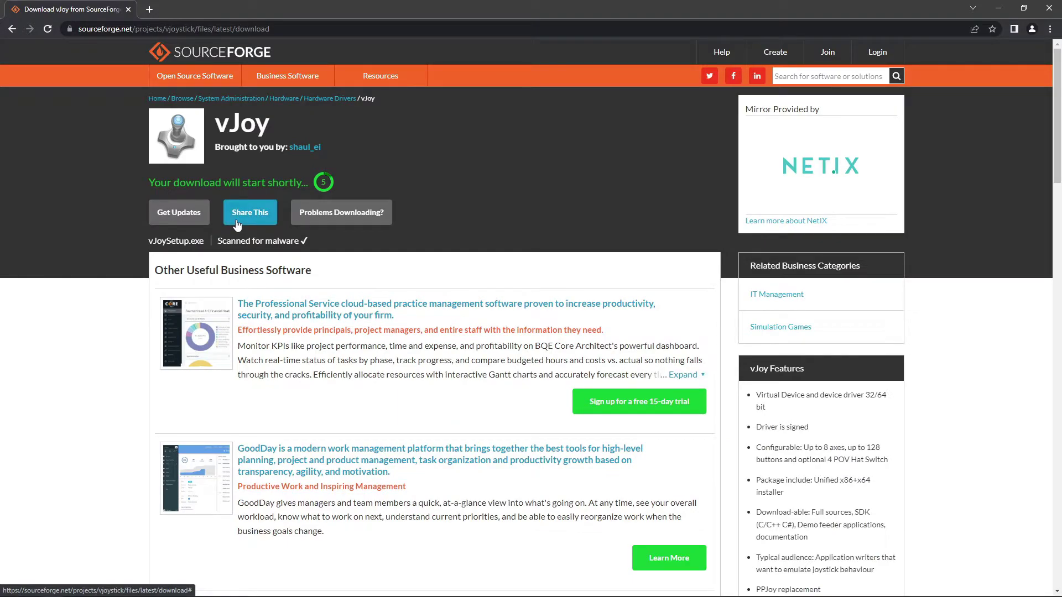
- Search for freepie in a new browser tab and download the MSI v1.11.724.0 installer from the FreePIE GitHub Pages site
click(150, 9)
text(freepie)
key(Return)
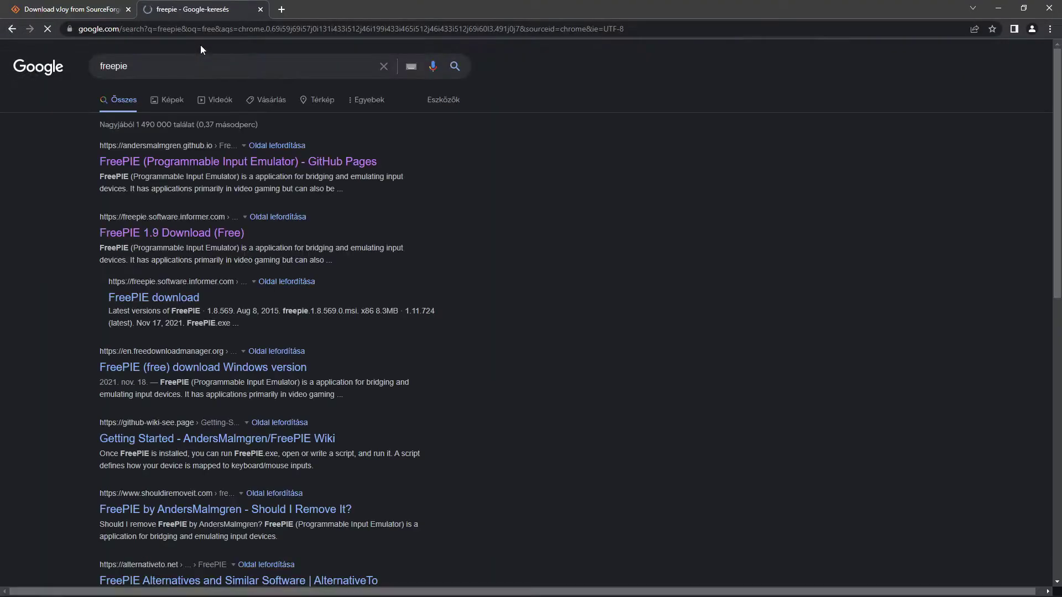
click(191, 166)
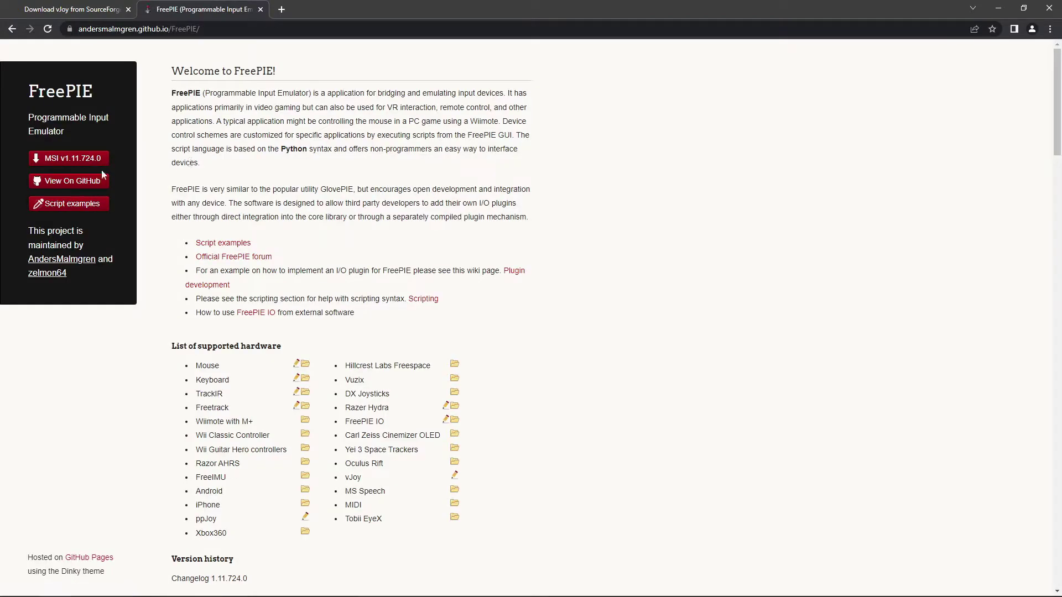
click(71, 157)
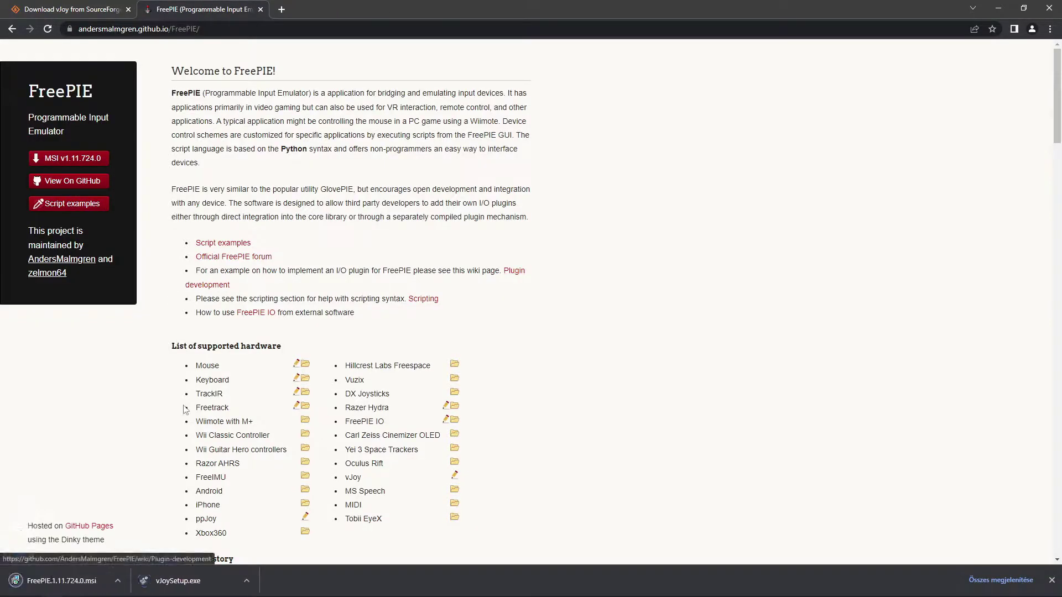
- Run the downloaded vJoySetup.exe and install the vJoy Device Driver with all companion applications
click(174, 582)
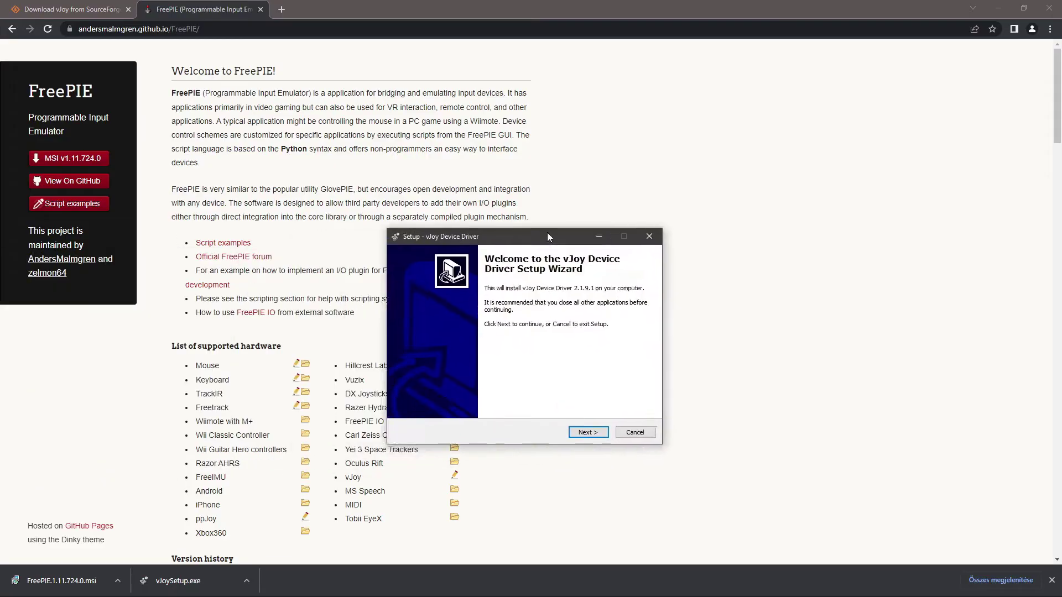
click(638, 396)
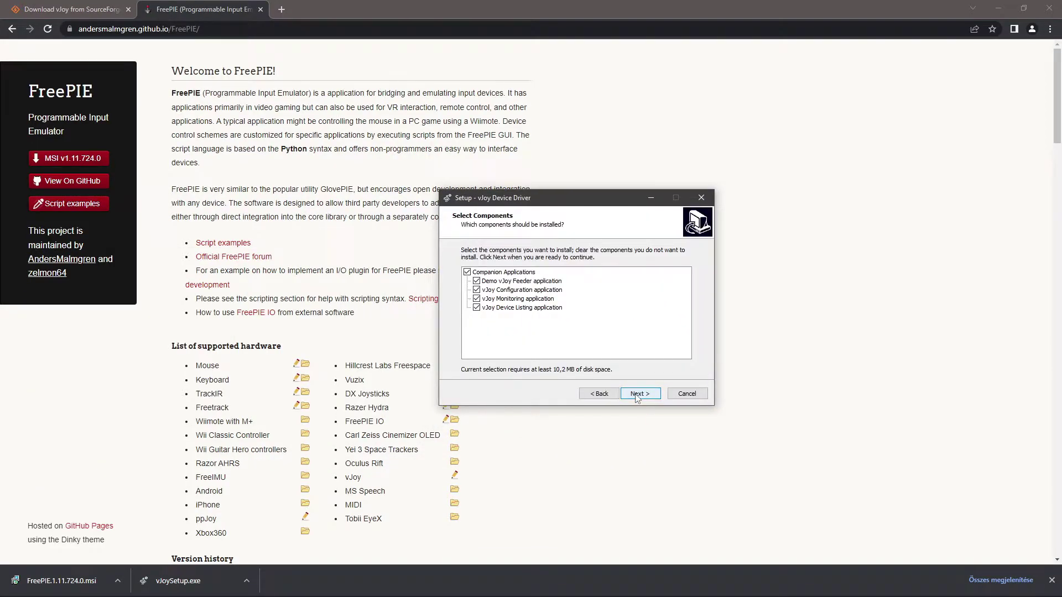
click(638, 397)
click(640, 394)
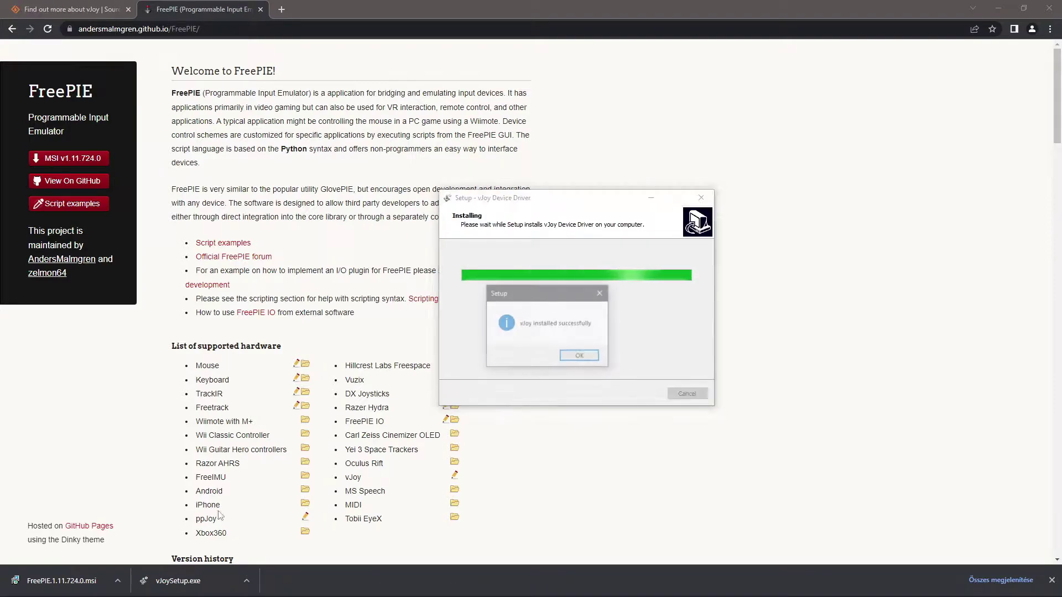
click(580, 356)
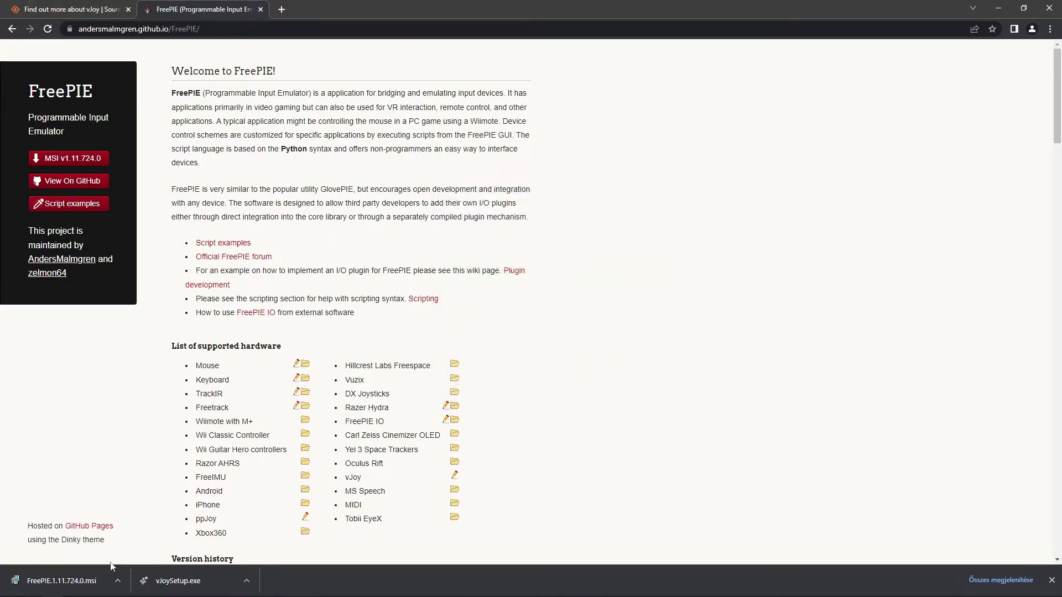
- Run the FreePIE installer, accept the license agreement and install to the default C:\Program Files (x86)\FreePIE\ folder
click(100, 580)
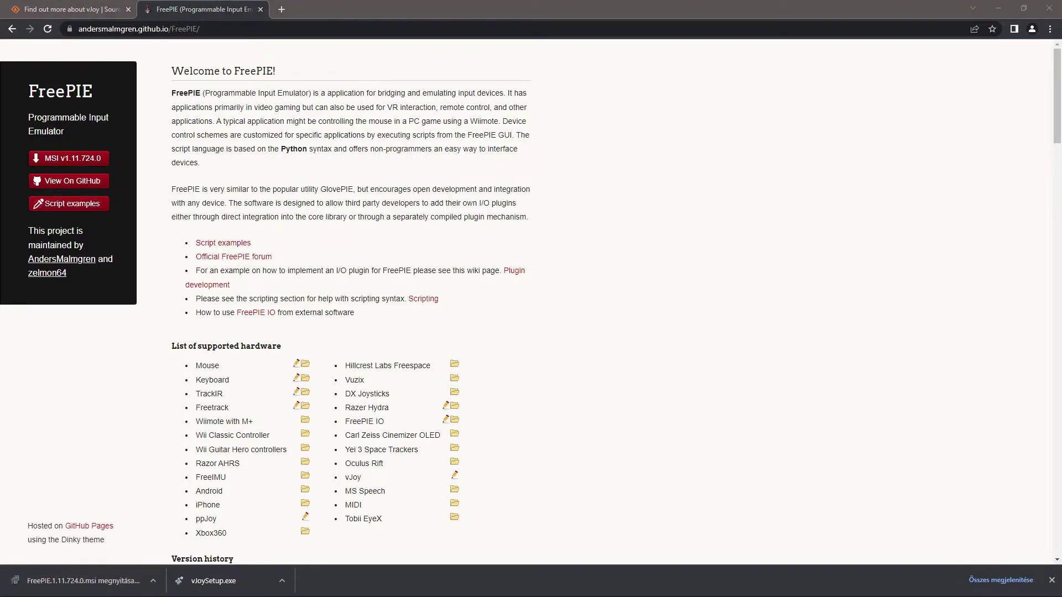
click(557, 398)
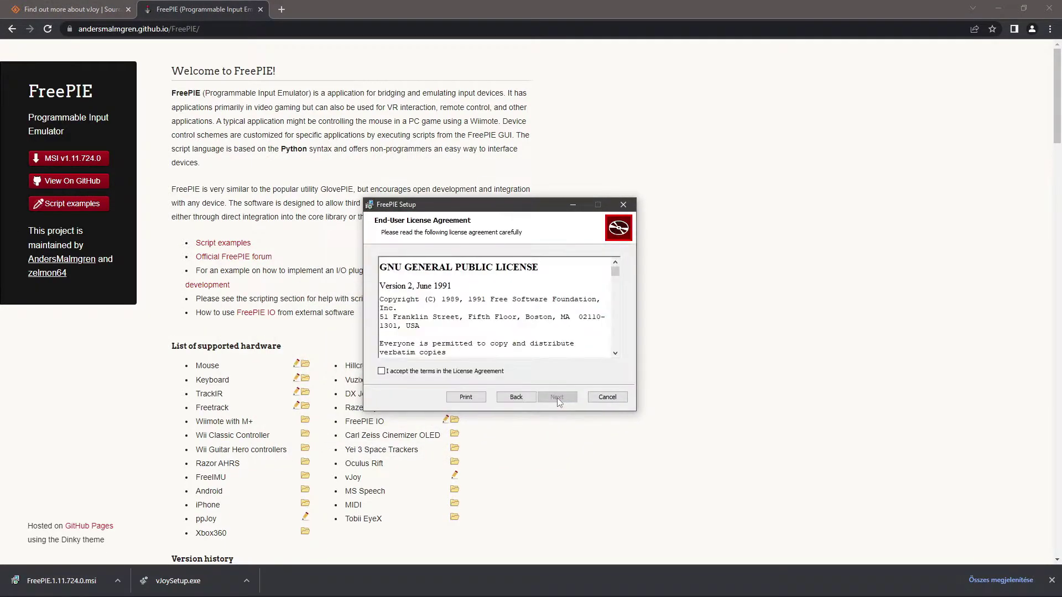
click(449, 372)
click(556, 397)
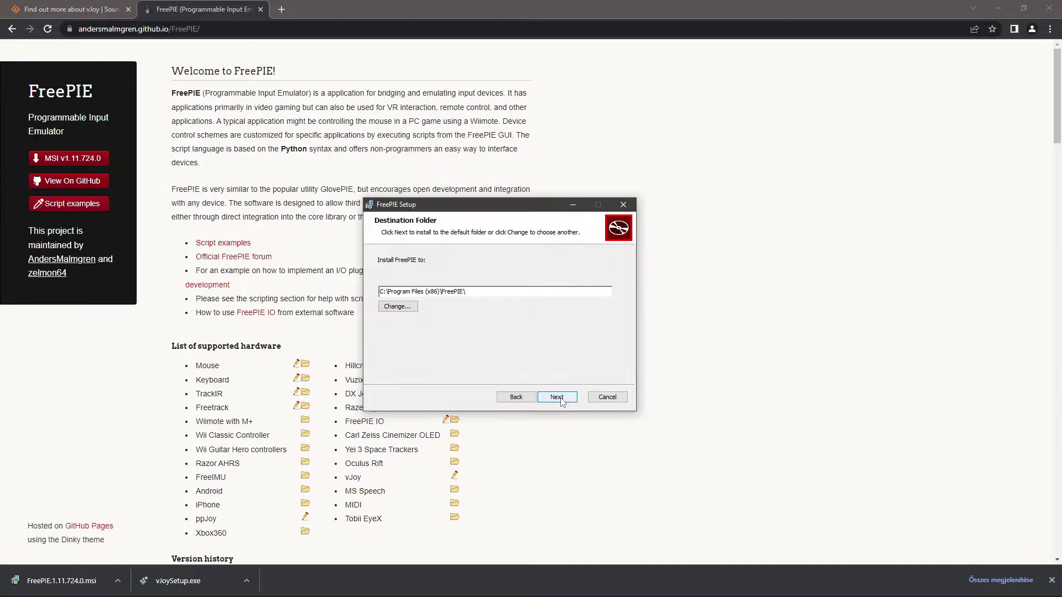
click(558, 398)
click(557, 398)
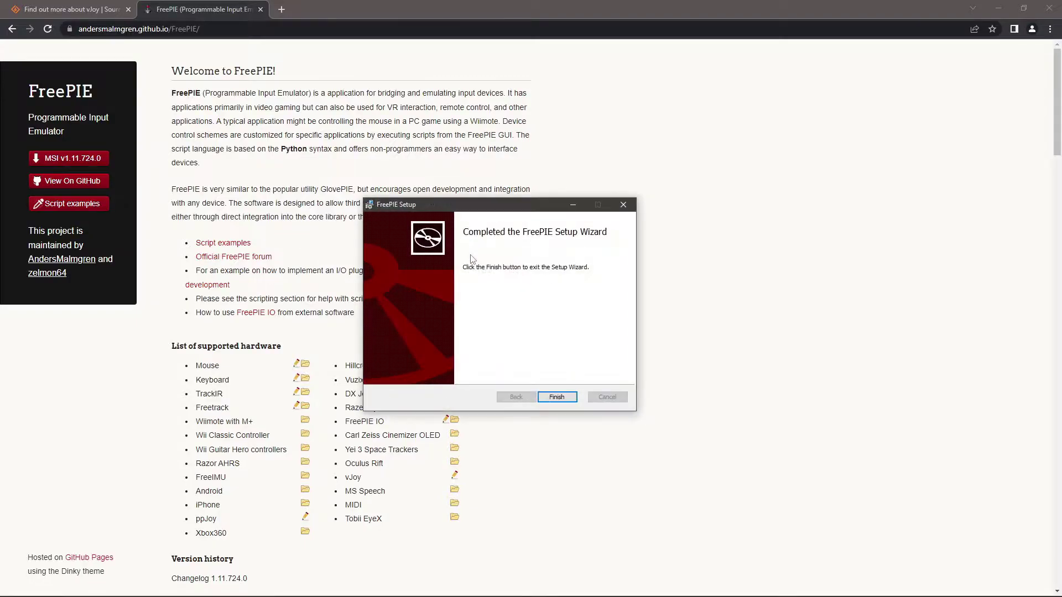
click(562, 401)
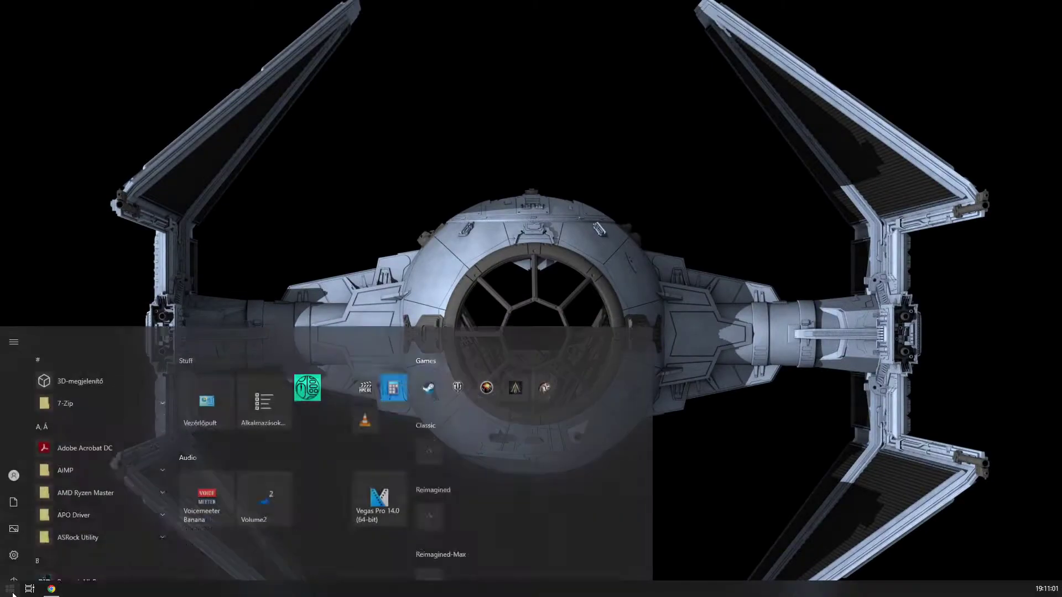
- Open the vJoyConf device configuration and examine the settings of devices 1 and 2 and the other device slots
text(vjoy)
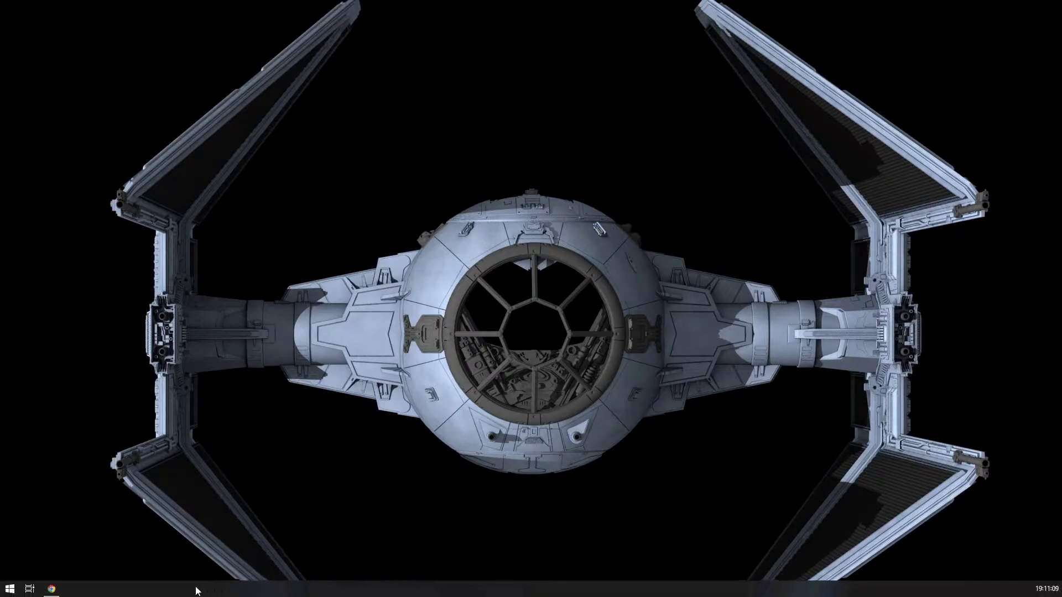
drag(527, 234, 520, 137)
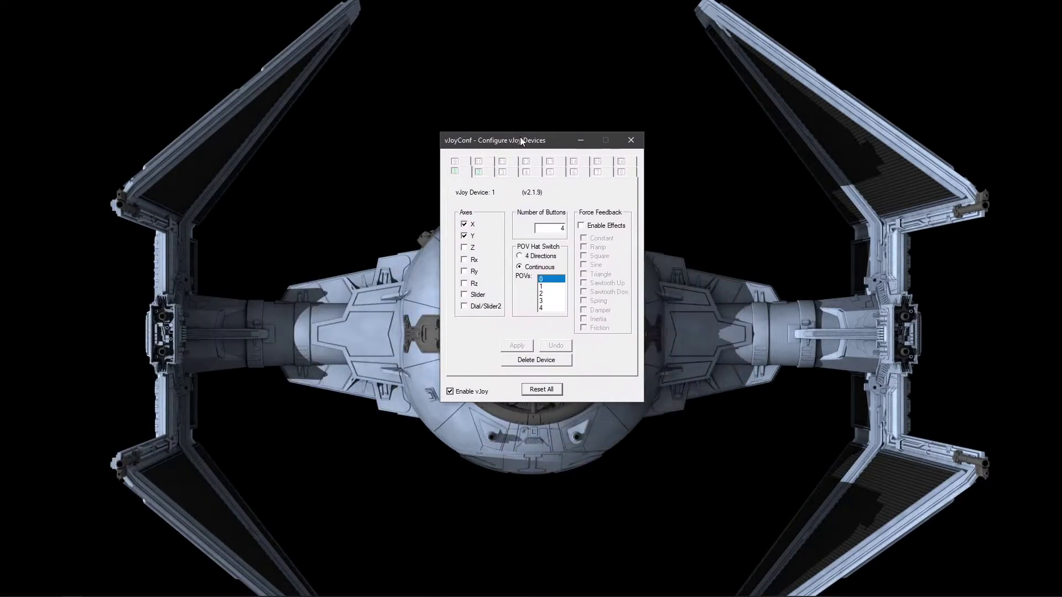
click(478, 173)
click(502, 173)
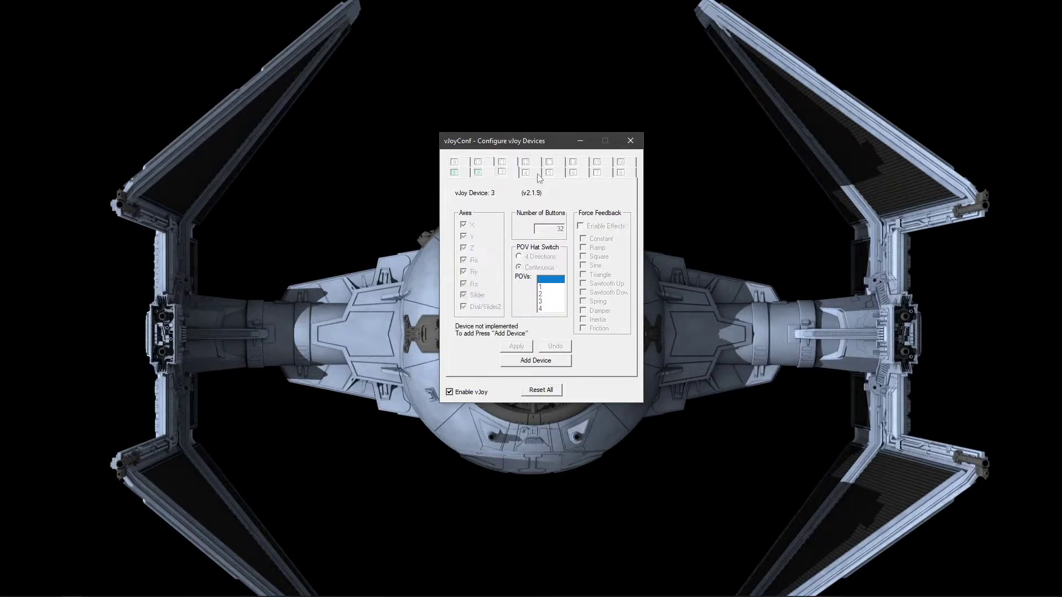
click(526, 173)
click(549, 173)
click(573, 172)
click(597, 173)
click(621, 173)
click(456, 162)
click(461, 163)
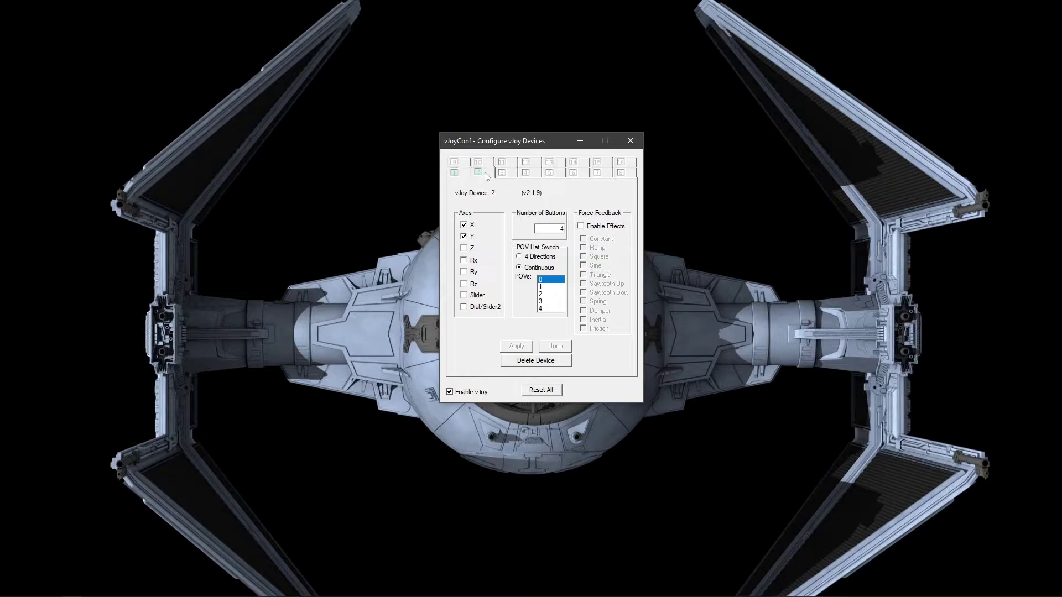
click(472, 175)
click(454, 173)
- Add vJoy device 3 with only the X and Y axes enabled and 4 buttons, and apply the configuration
click(504, 174)
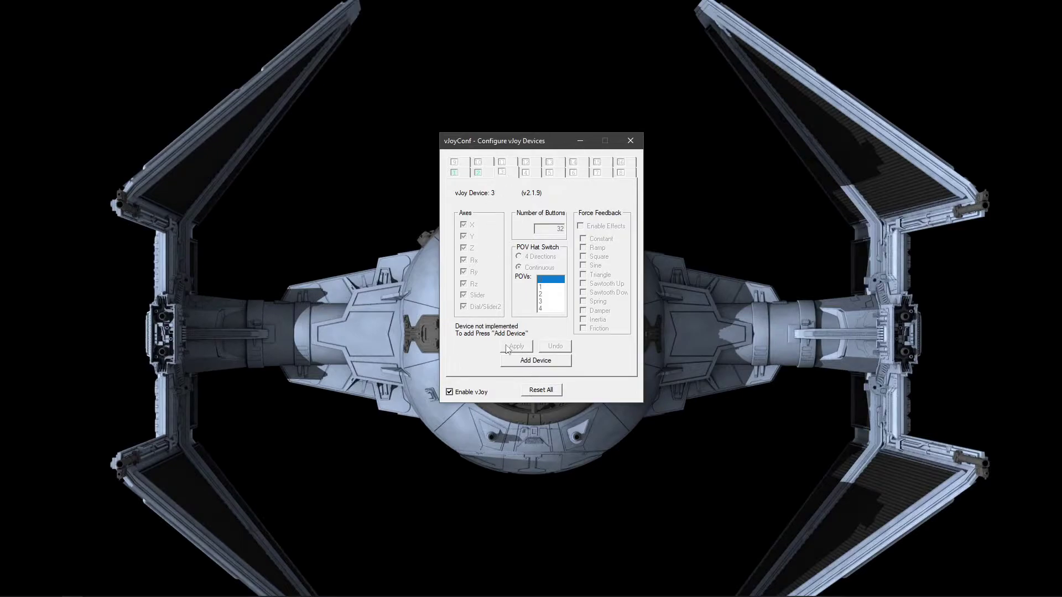
key(Return)
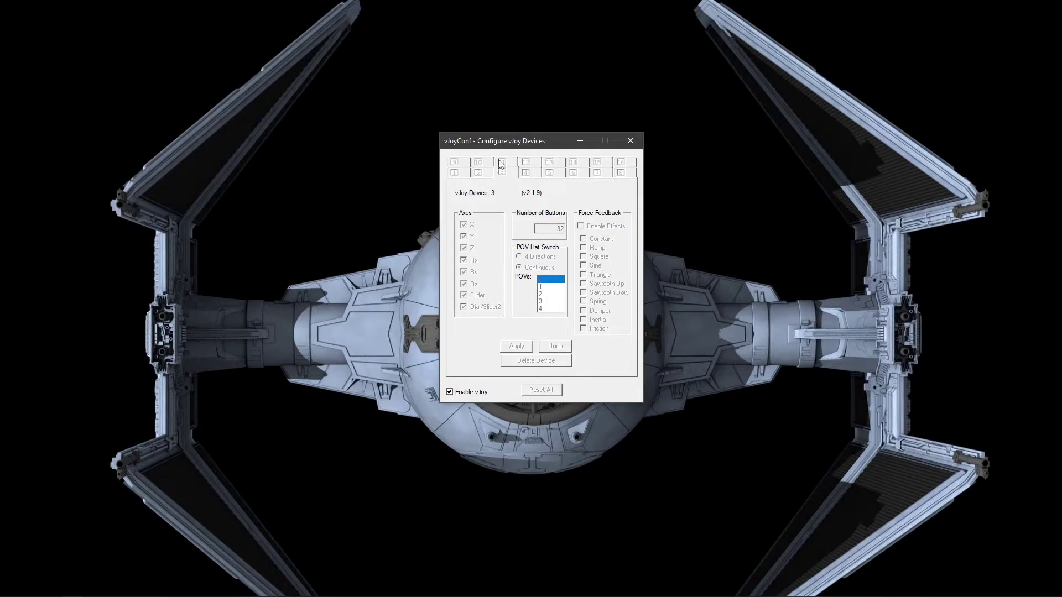
click(464, 247)
click(464, 260)
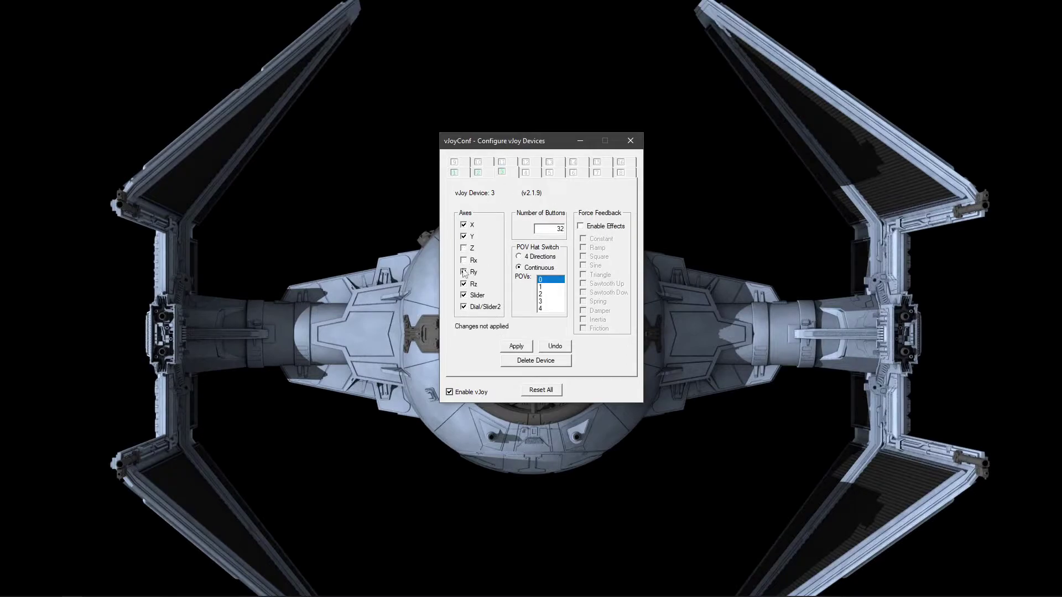
click(463, 271)
click(464, 284)
click(464, 295)
click(464, 307)
text(4)
click(516, 347)
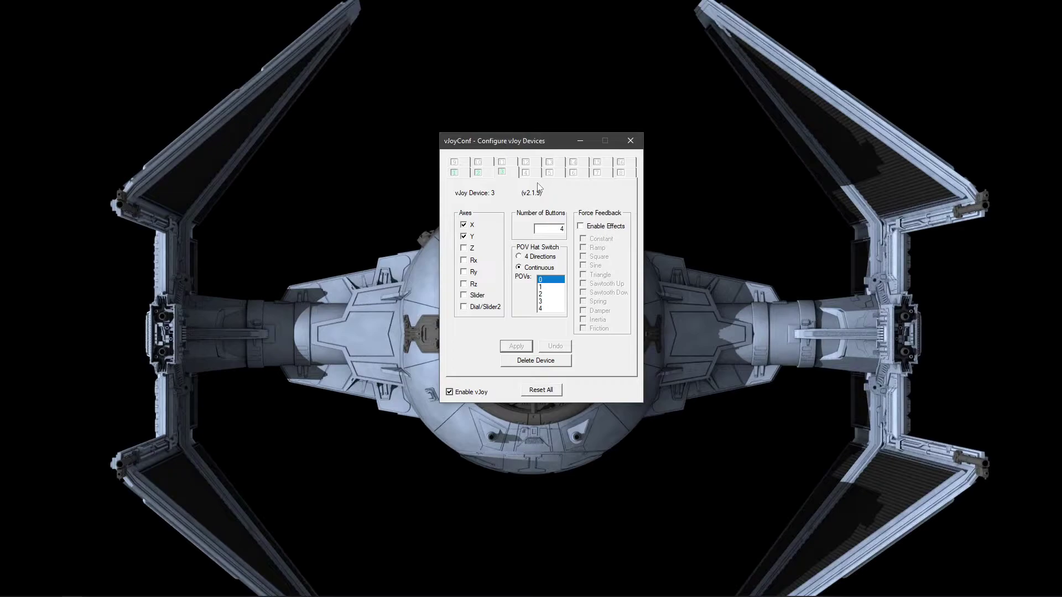
- Delete vJoy device 3 and return to the settings of device 1
click(521, 363)
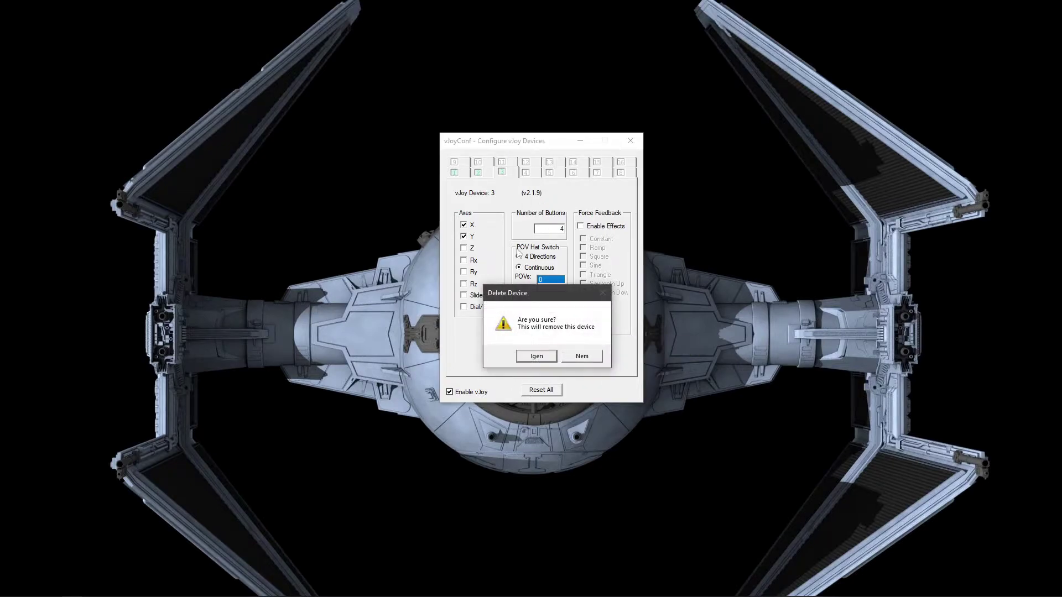
click(536, 357)
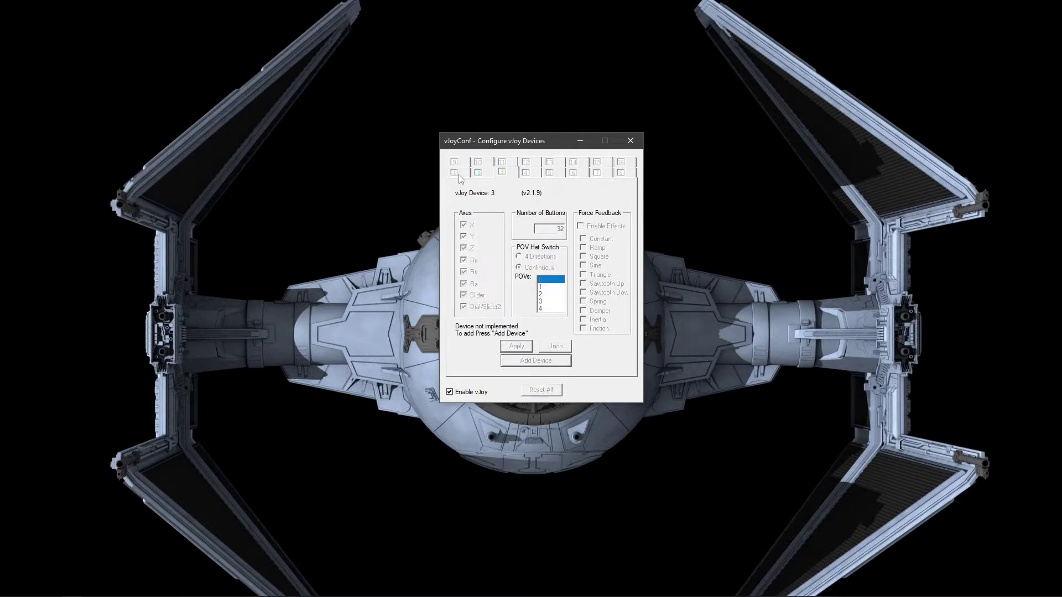
click(455, 173)
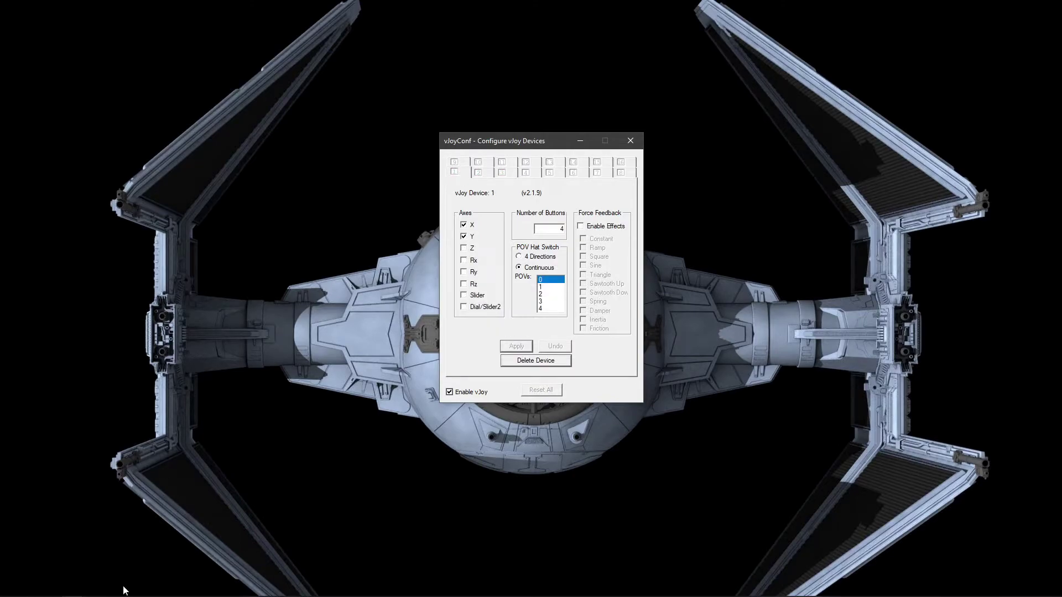
- Launch FreePIE and close the vJoyConf window
click(9, 589)
text(free)
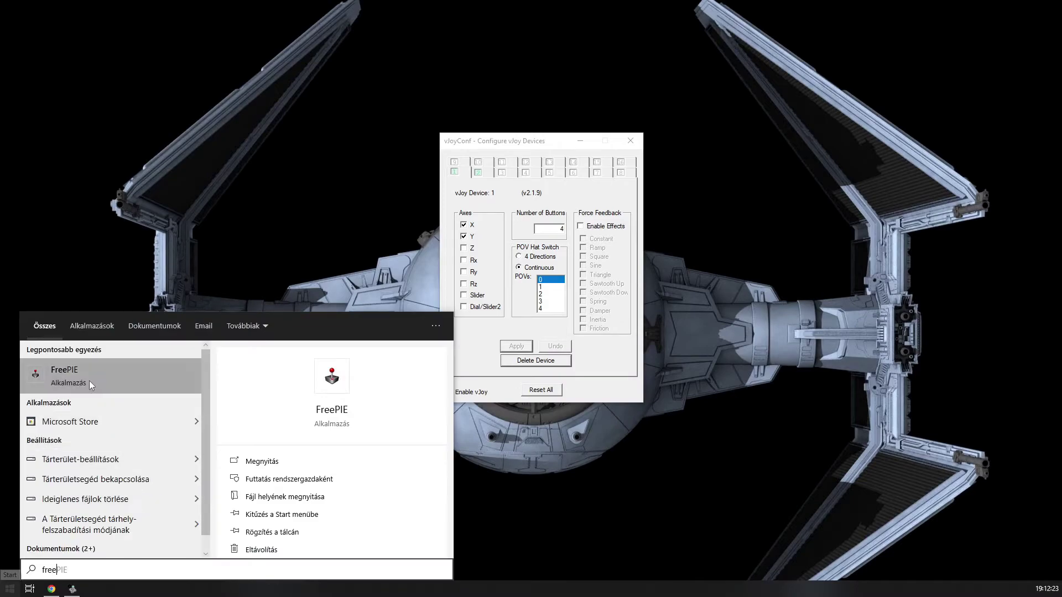
click(89, 381)
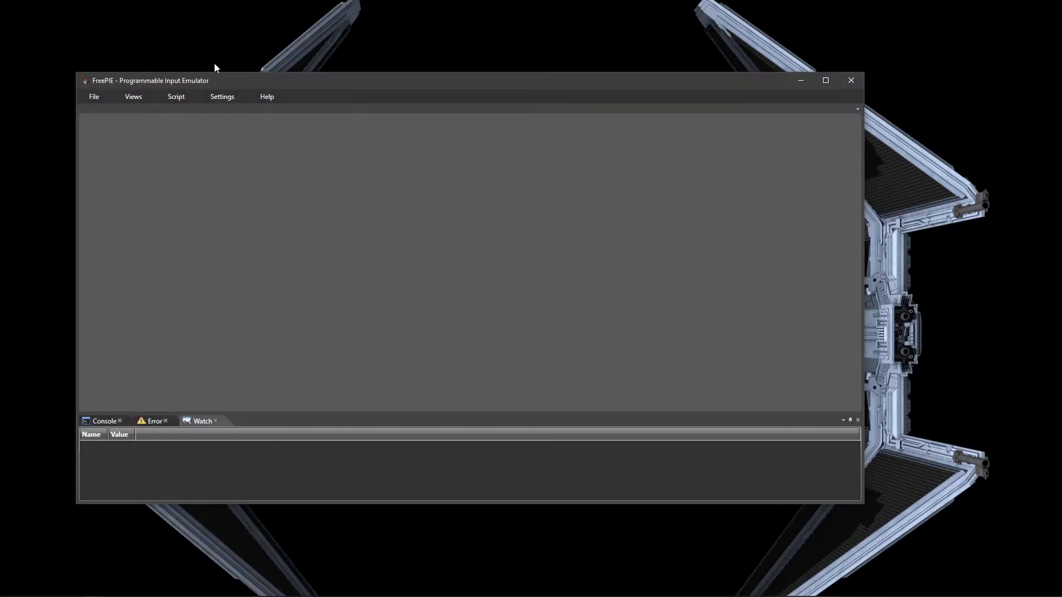
drag(221, 83, 333, 145)
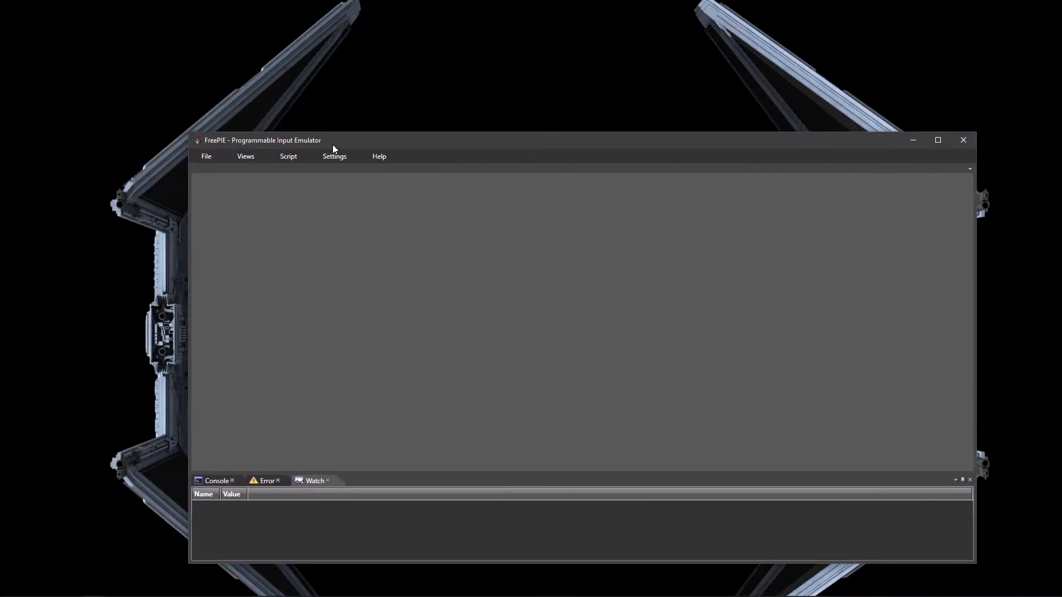
click(296, 104)
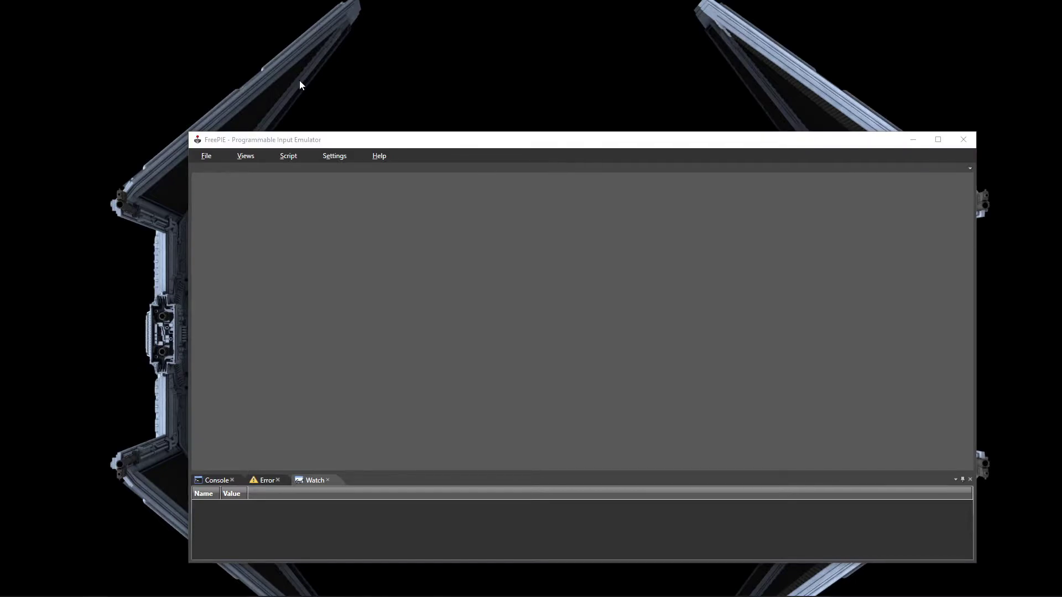
drag(496, 139, 503, 51)
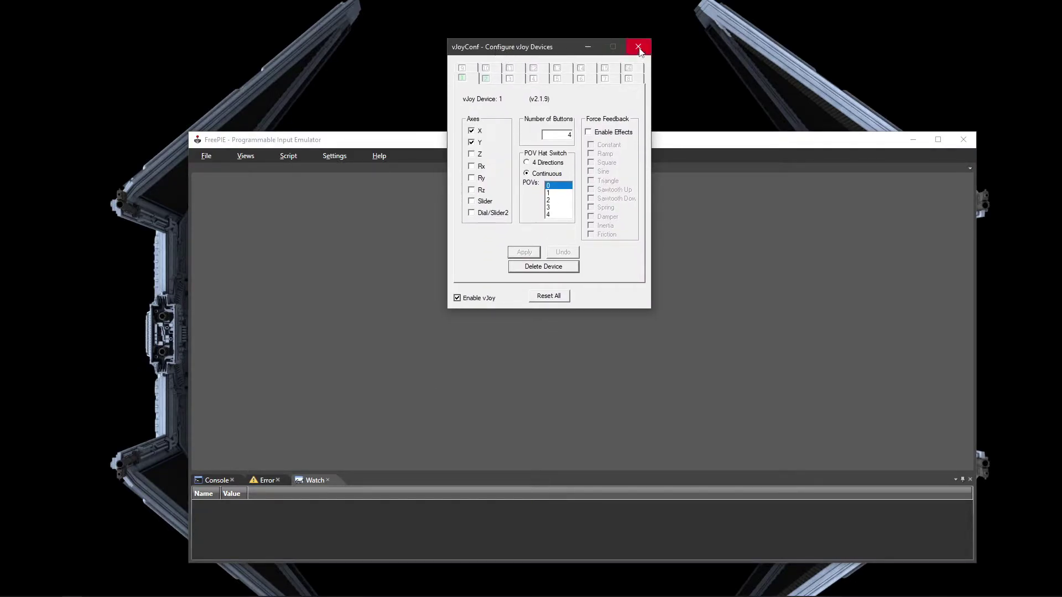
click(639, 48)
drag(504, 143, 491, 113)
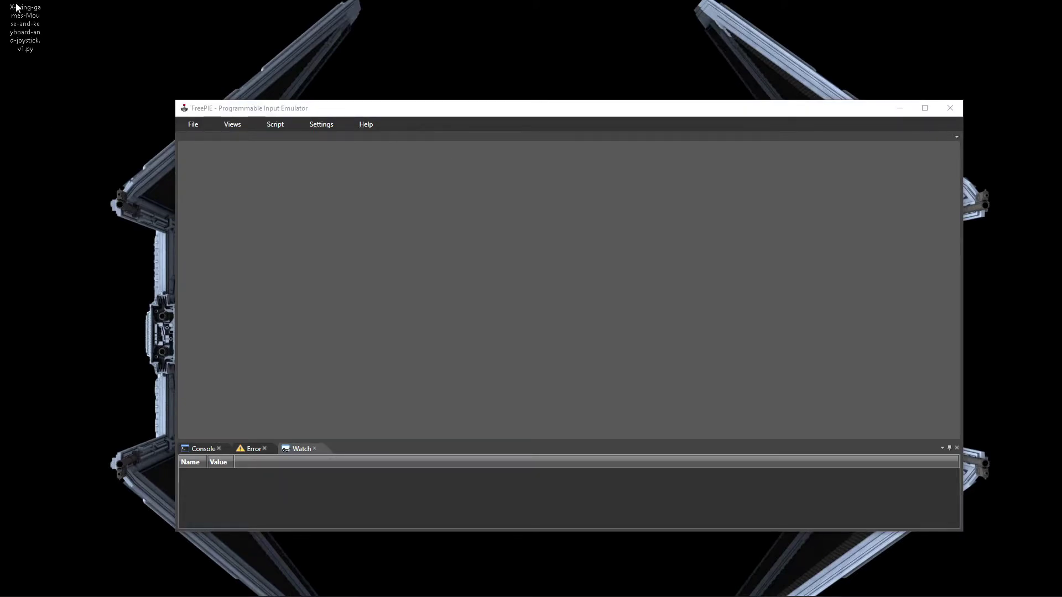
- Open X-wing-games-Mouse-and-keyboard-and-joystick.v1.py from the desktop with FreePIE.GUI, without making it the default app for .py files
double_click(17, 8)
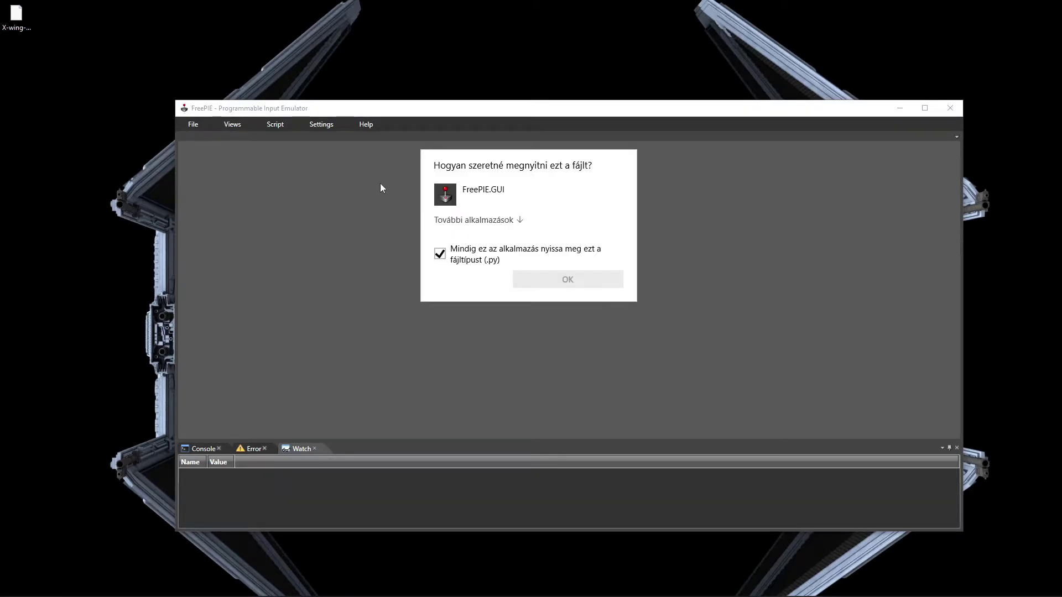
click(459, 260)
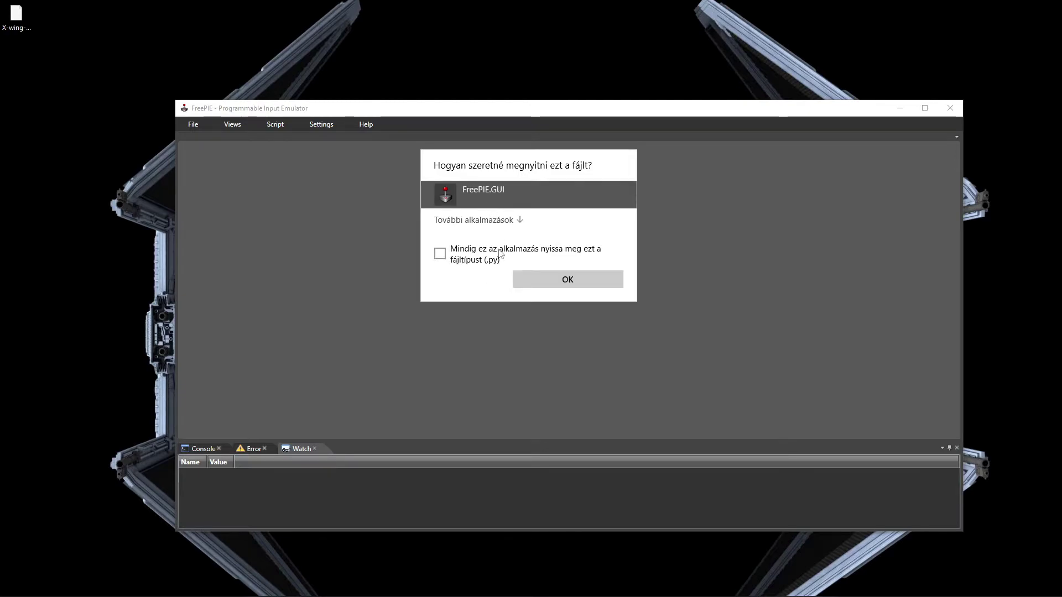
click(549, 285)
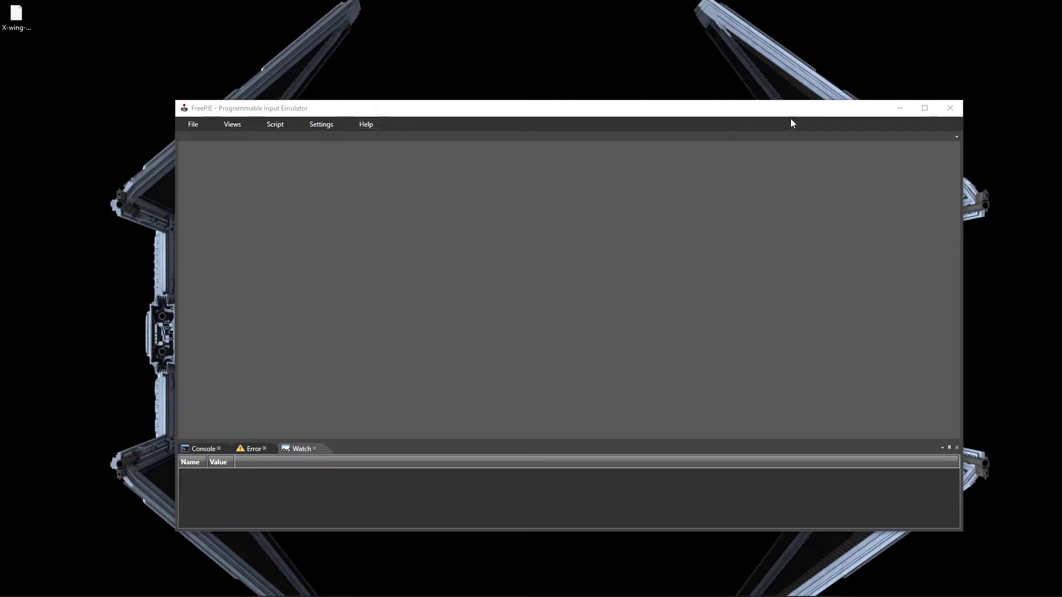
- Close the empty FreePIE window, keeping the one that has the X-wing games script open
click(950, 113)
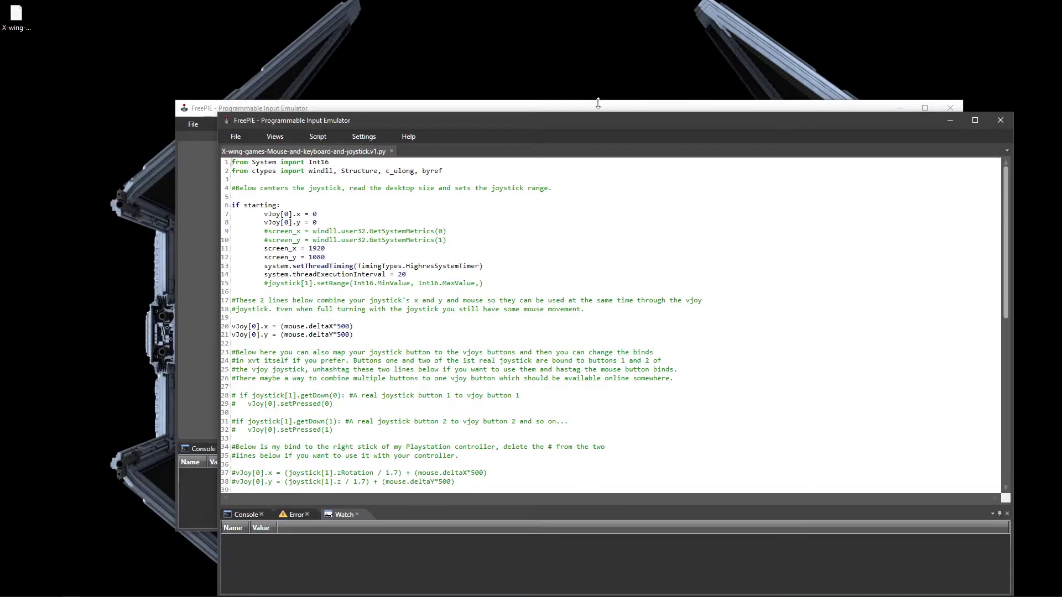
click(794, 126)
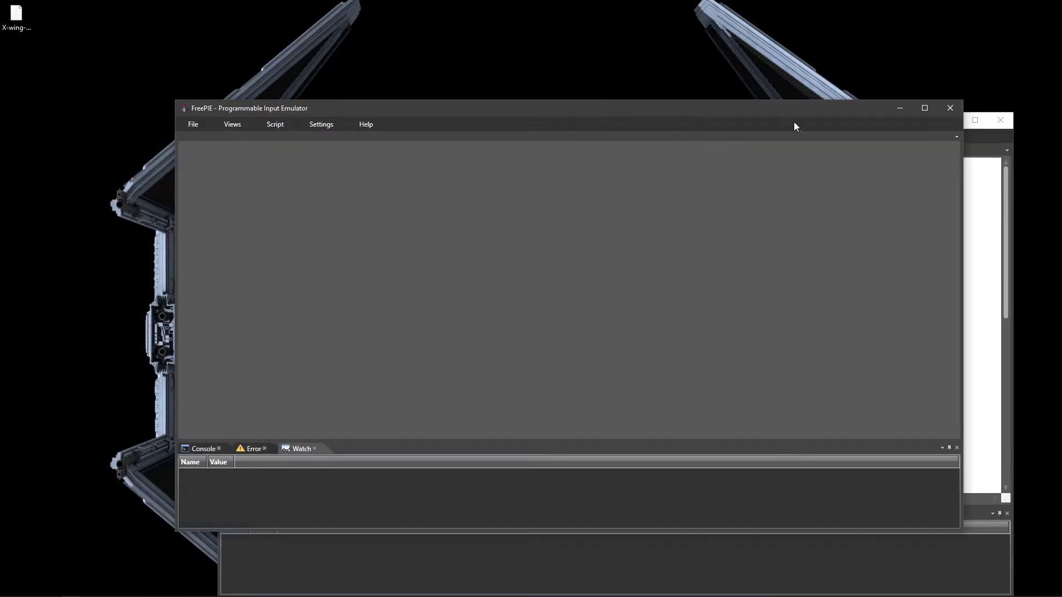
click(950, 110)
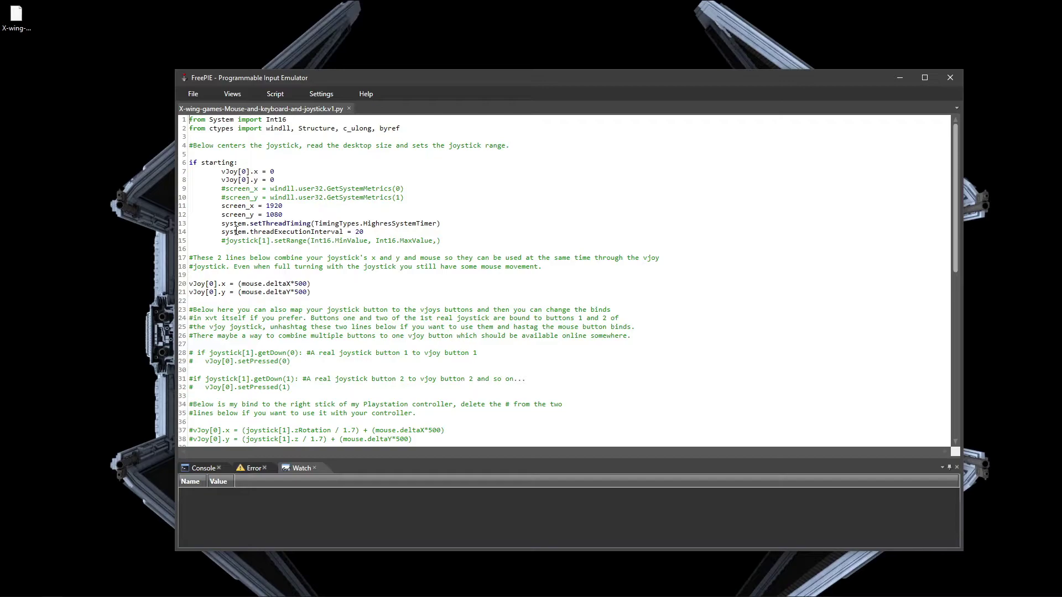
- Uncomment script lines 28 and 29, which map real joystick button 1 to vJoy button 1
mouse_move(189, 353)
mouse_down()
mouse_move(393, 380)
mouse_move(292, 389)
mouse_move(189, 349)
mouse_up()
click(286, 387)
click(195, 352)
key(BackSpace)
key(Down)
key(Delete)
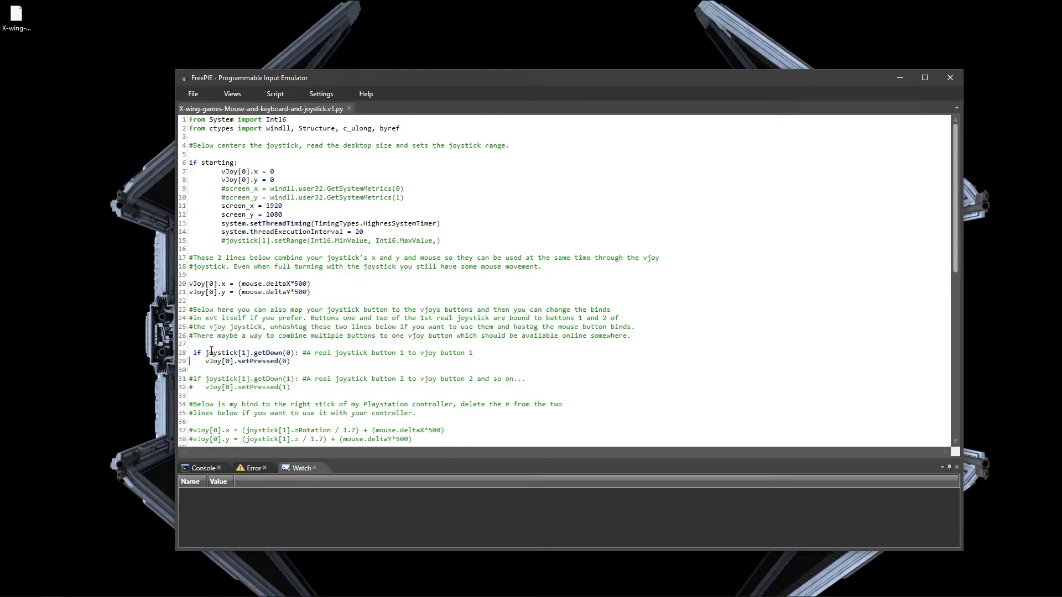
- Uncomment lines 31 and 32, which map real joystick button 2 to vJoy button 2, and remove the extra space before the first if
key(Up)
key(Down)
key(Down)
key(Down)
key(Delete)
key(Down)
key(Delete)
key(Left)
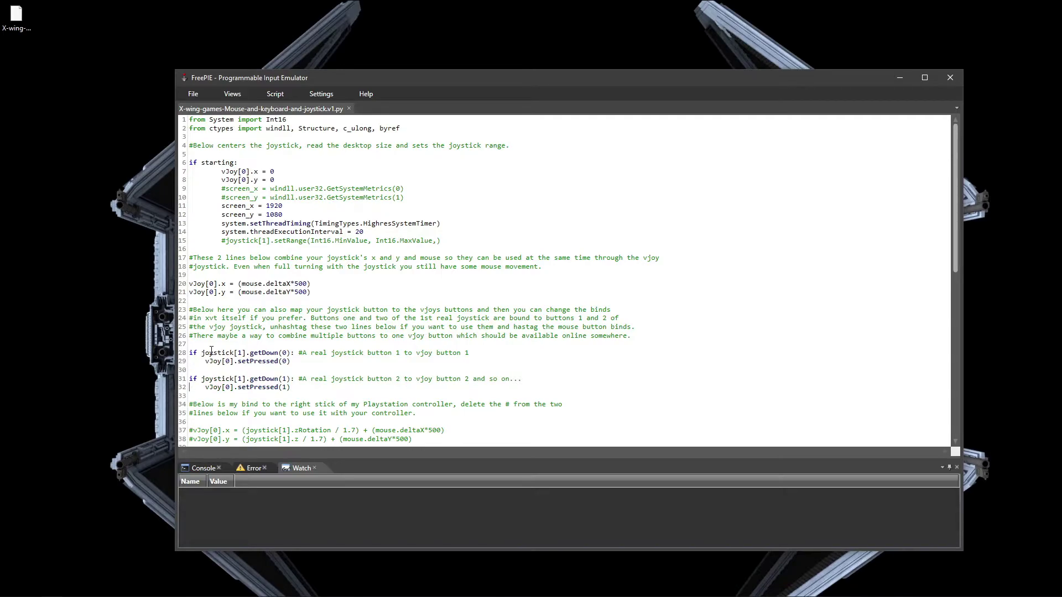
- Comment out the joystick button 2 mapping on lines 31 and 32 again with #
scroll(222, 351, down, 2)
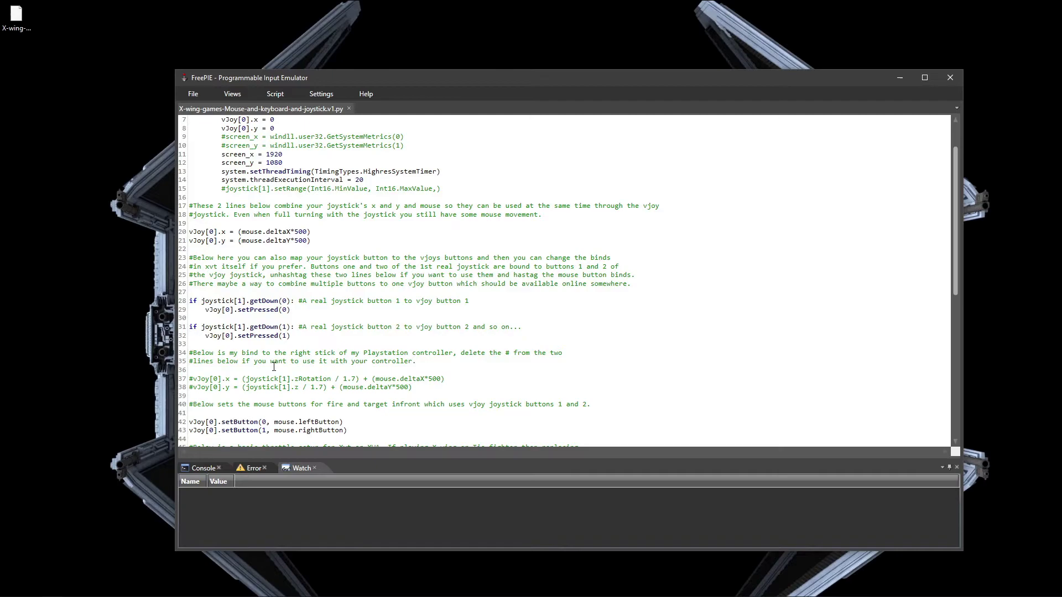
scroll(274, 367, up, 1)
drag(291, 361, 179, 327)
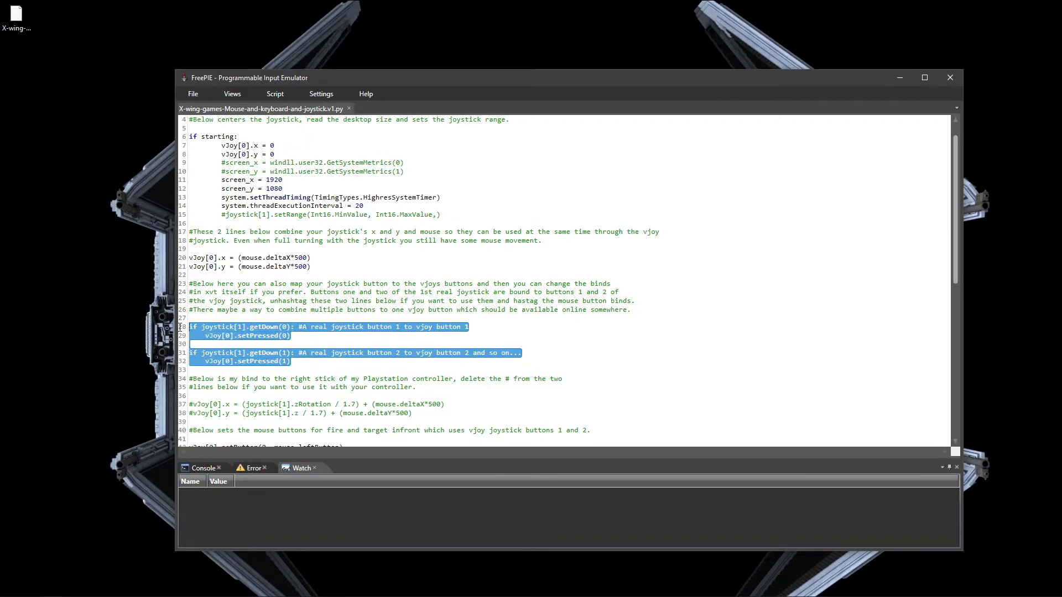
click(305, 360)
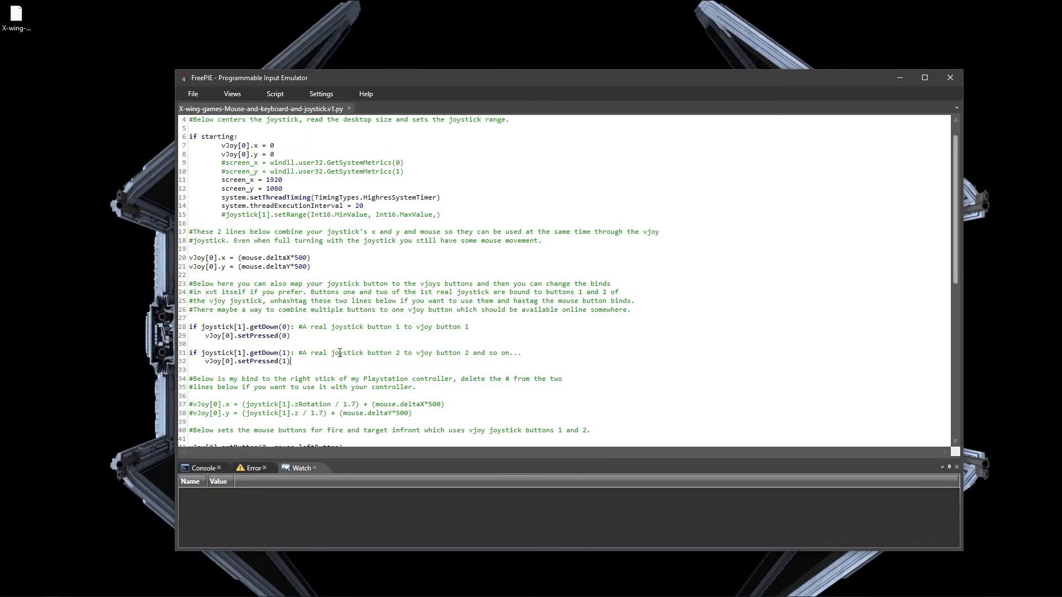
key(Home)
text(#)
key(Up)
key(Home)
text(#)
- Comment out the joystick button 1 mapping on lines 28 and 29 again with #
key(Up)
key(Up)
key(Up)
key(Home)
text(#)
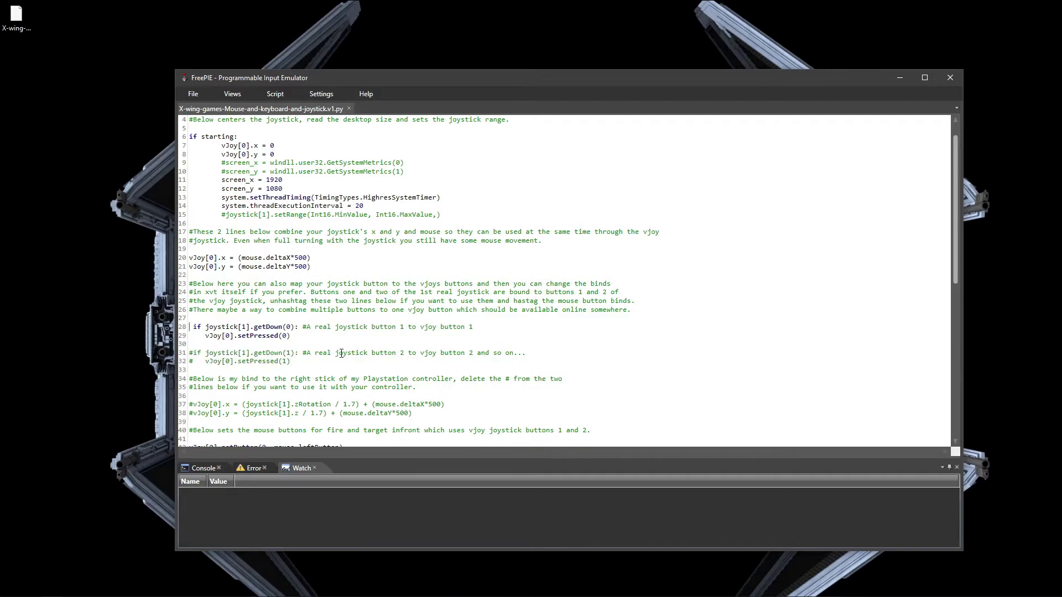
key(Down)
key(Home)
text(#)
- Run the X-wing games script in FreePIE
scroll(354, 360, up, 1)
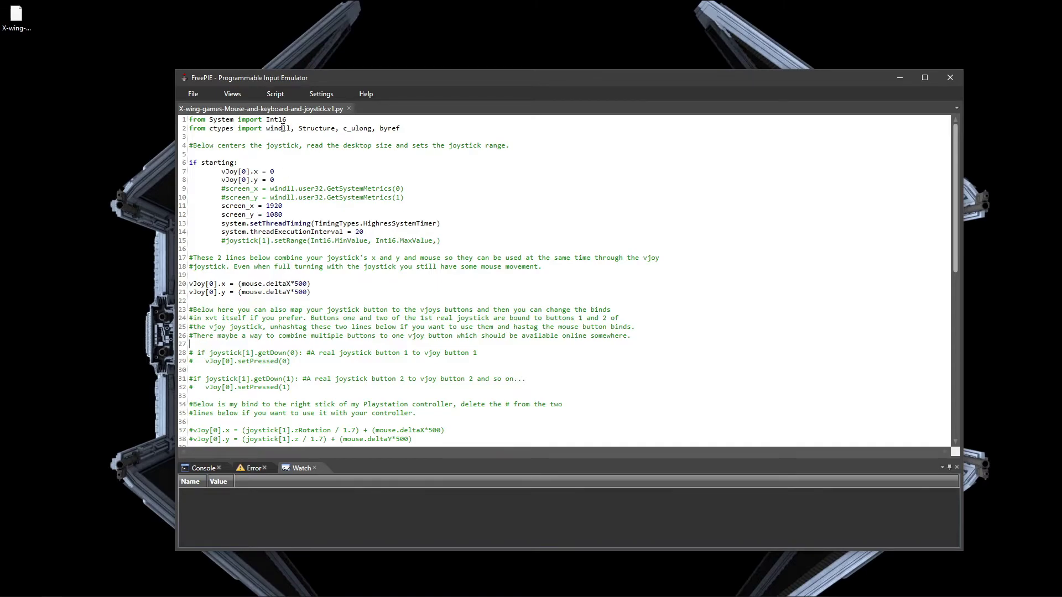
click(275, 94)
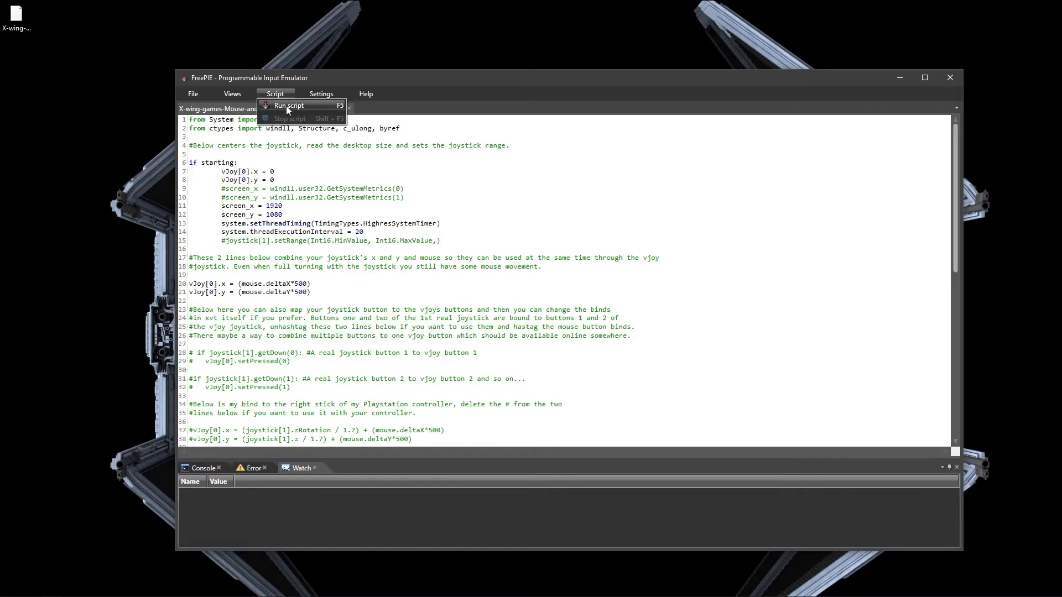
click(286, 106)
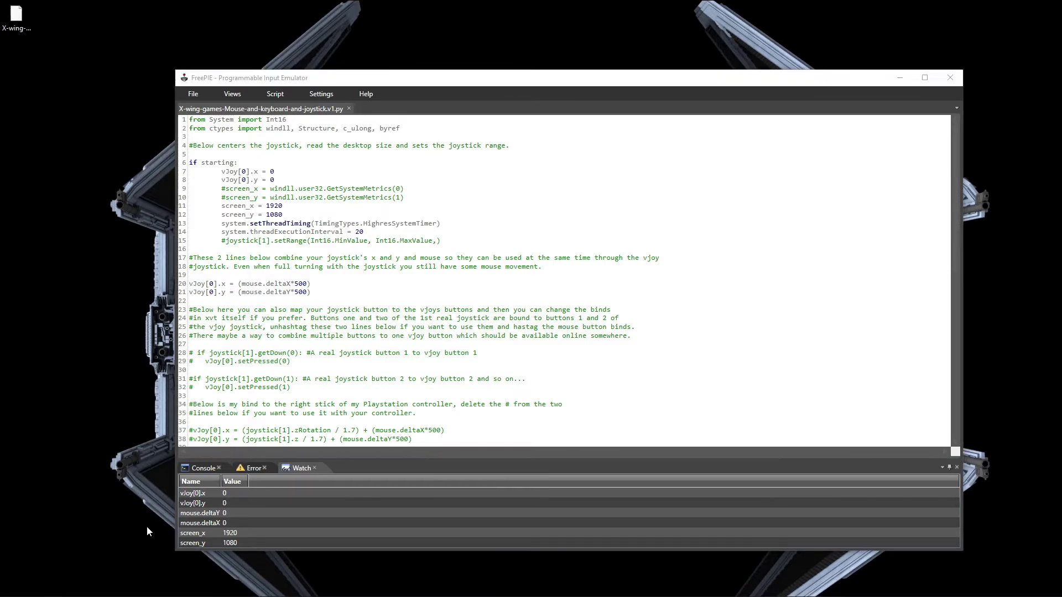
- Open the Windows game controllers settings by running joy.cpl
key(super+r)
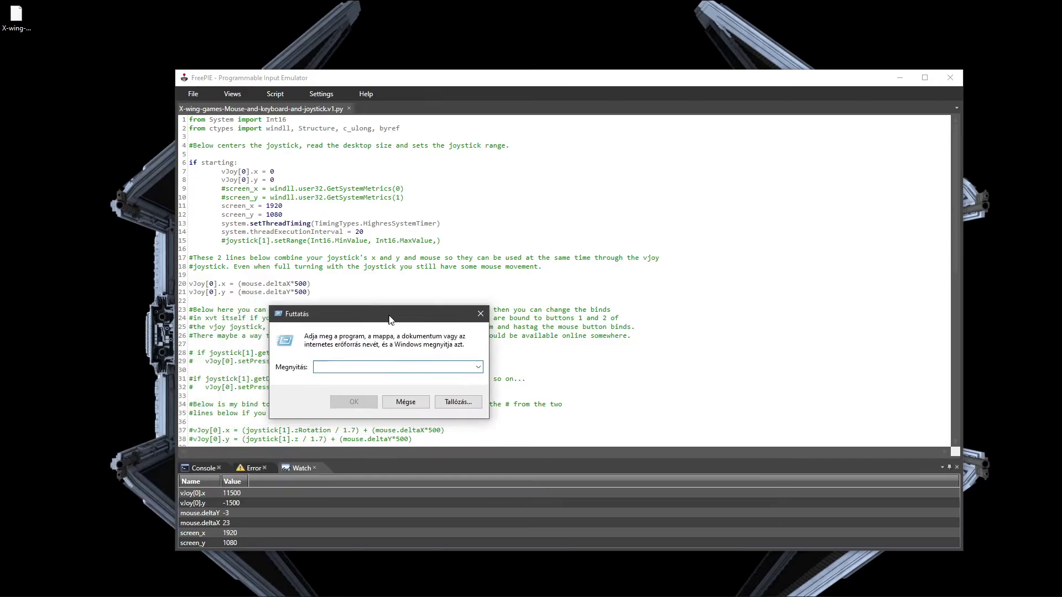
click(477, 371)
click(461, 381)
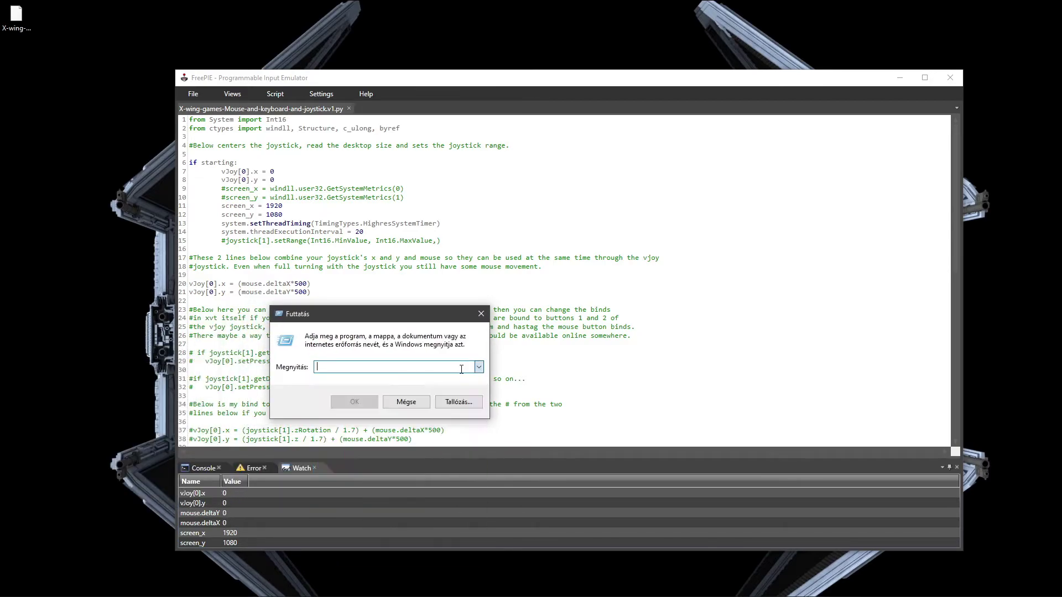
text(joy)
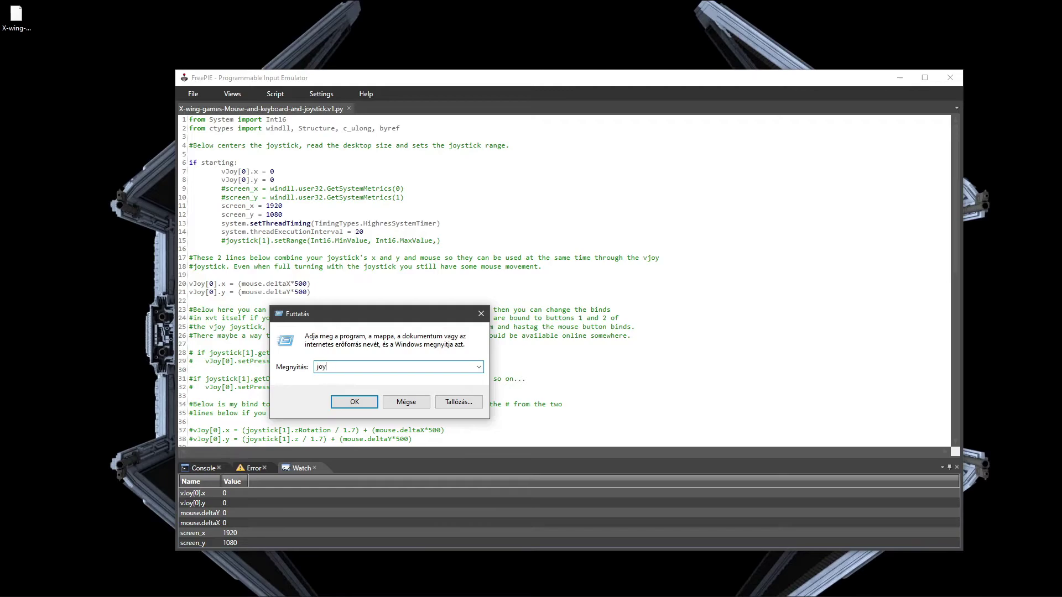
text(.cpl)
key(Return)
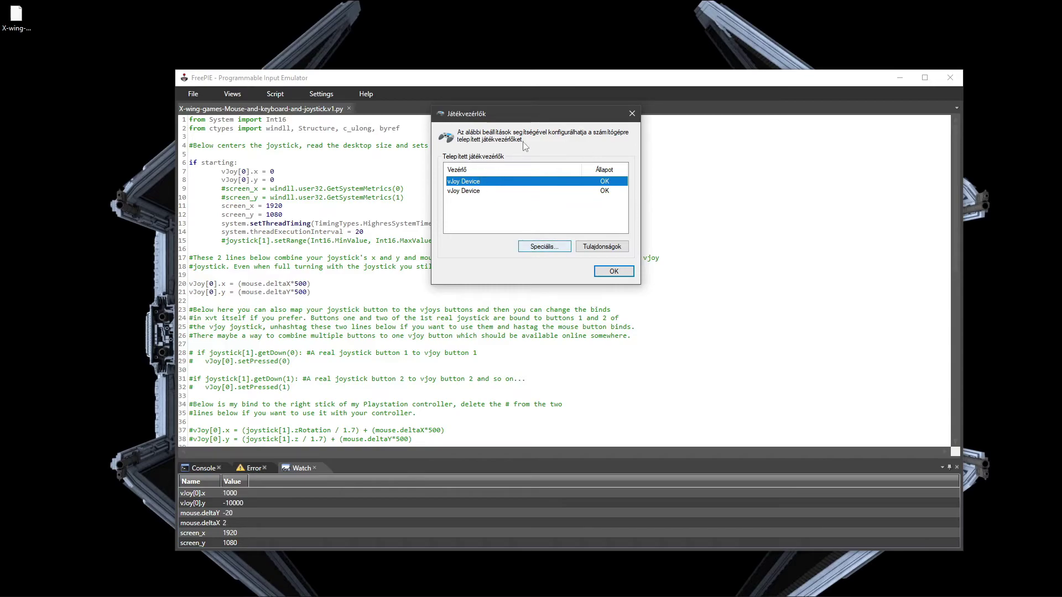
- Check the preferred vJoy Device for older programs in the advanced controller settings, and leave without saving
click(473, 191)
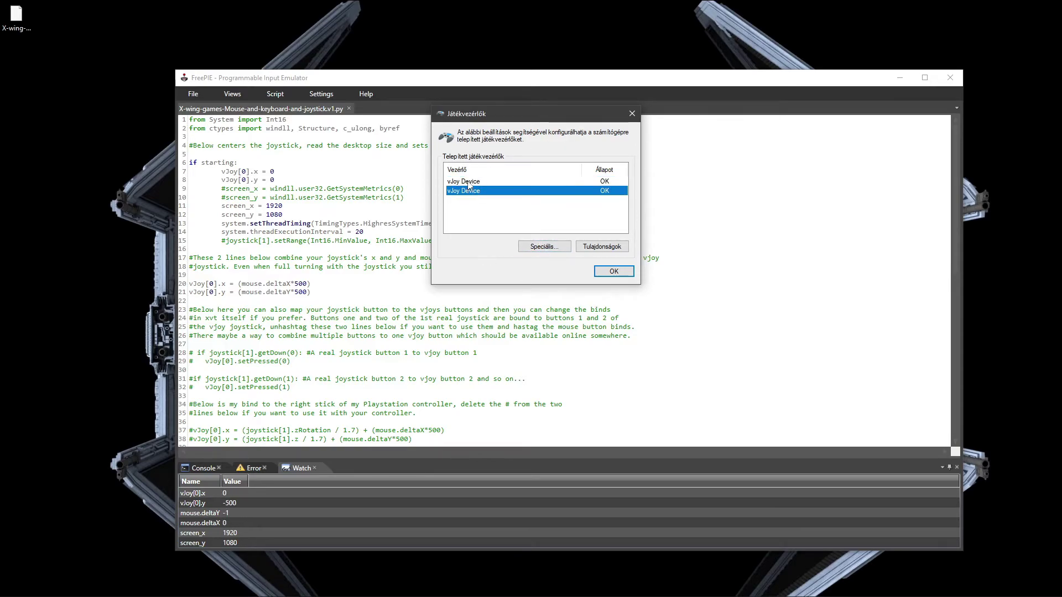
click(471, 182)
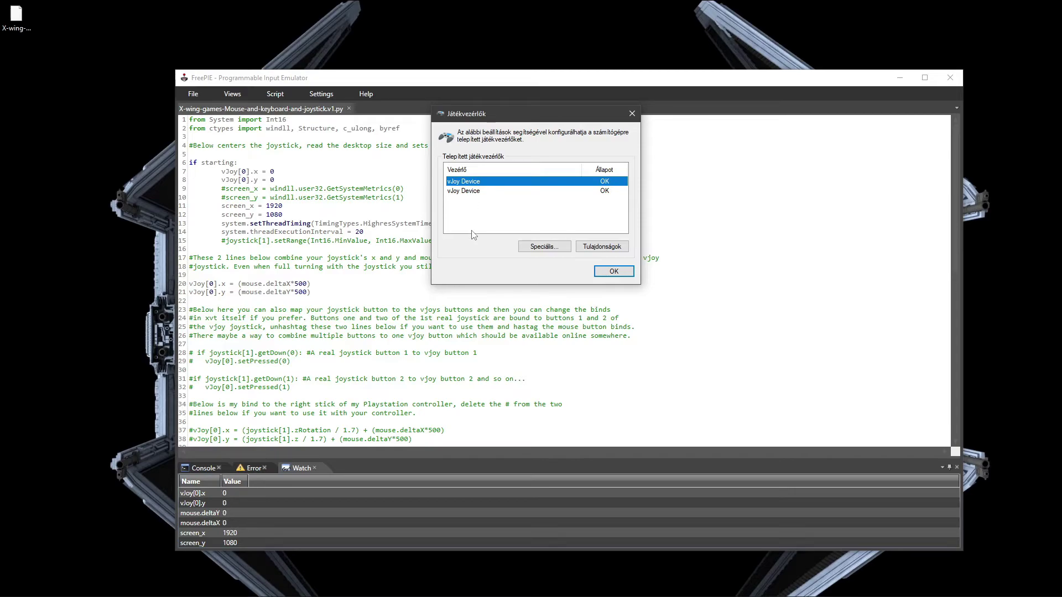
click(532, 249)
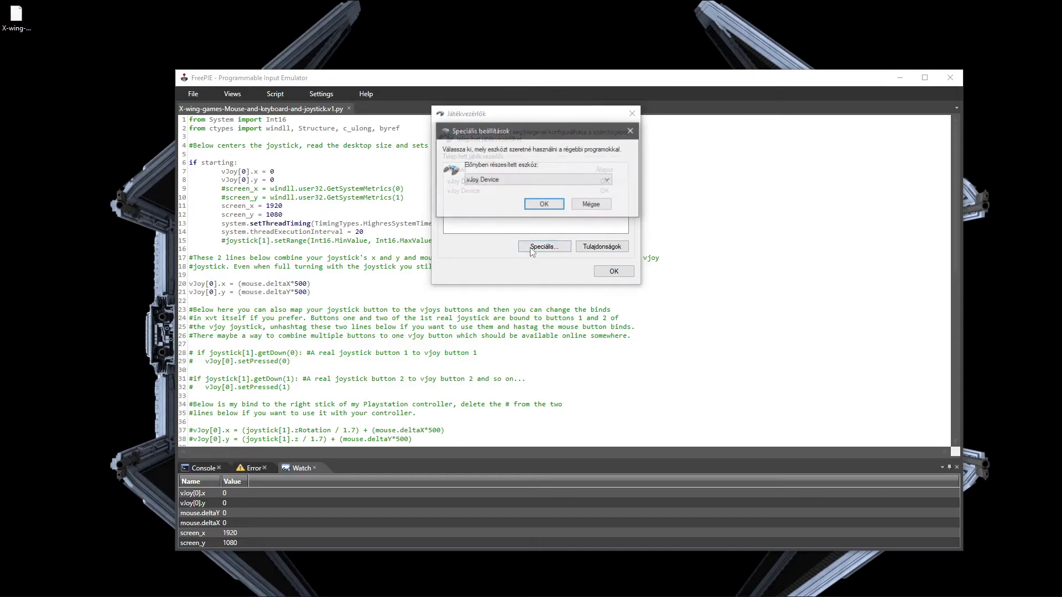
click(506, 183)
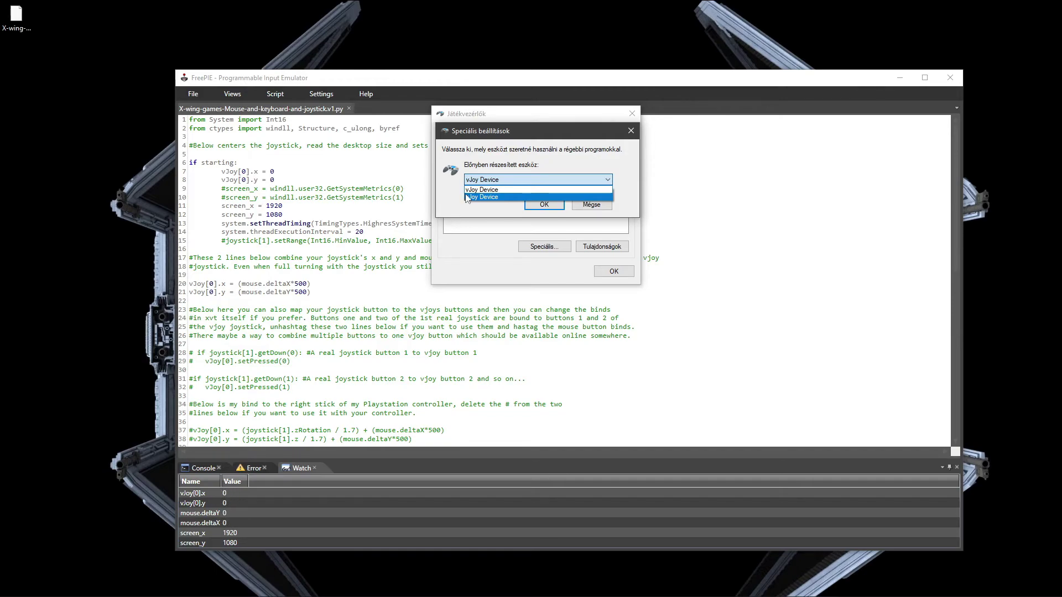
click(485, 198)
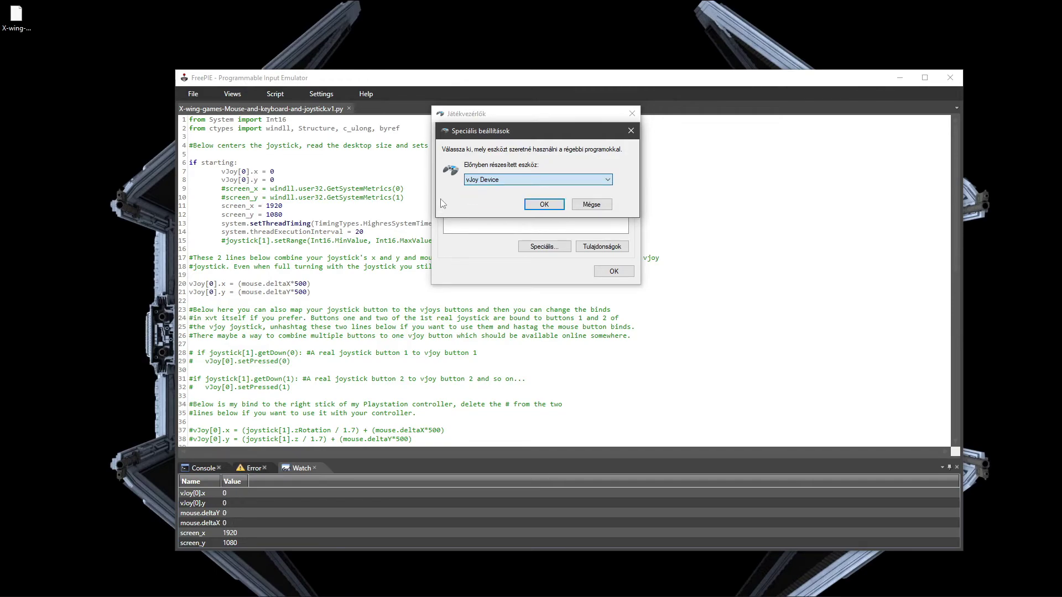
click(606, 204)
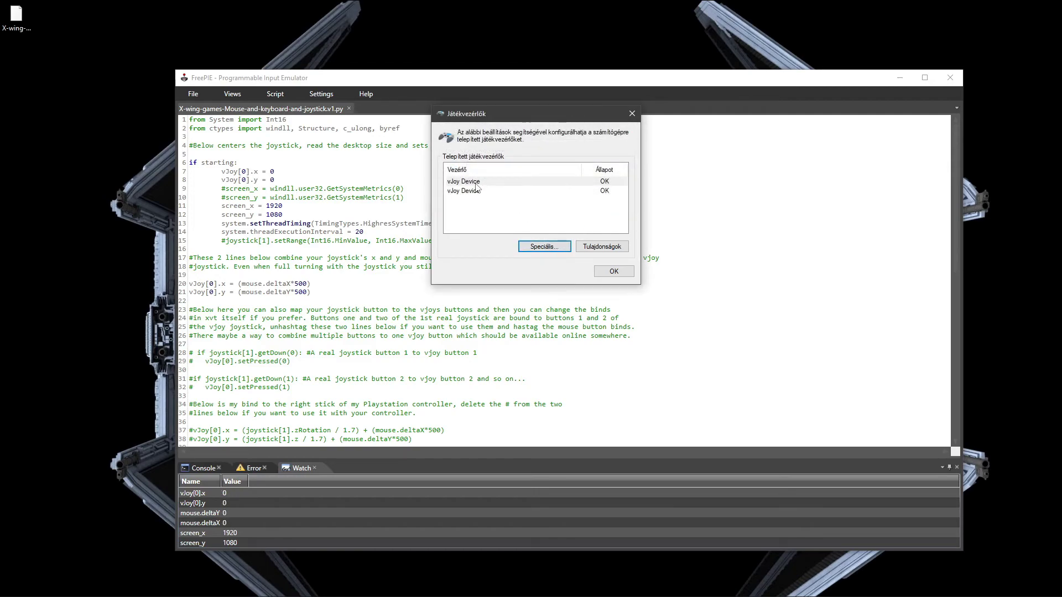
click(482, 191)
click(480, 182)
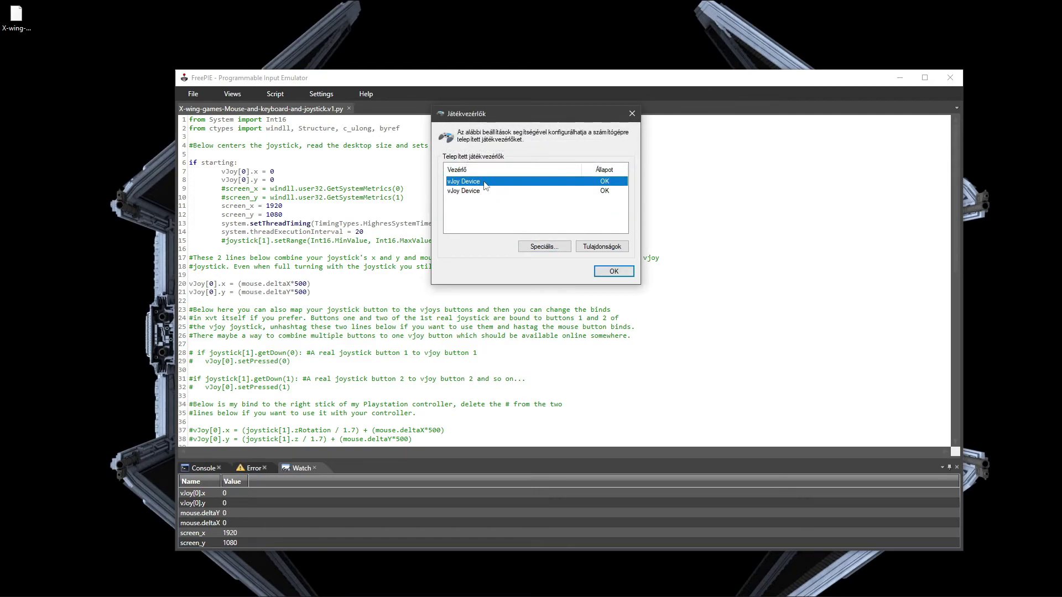
click(482, 191)
click(480, 182)
click(482, 191)
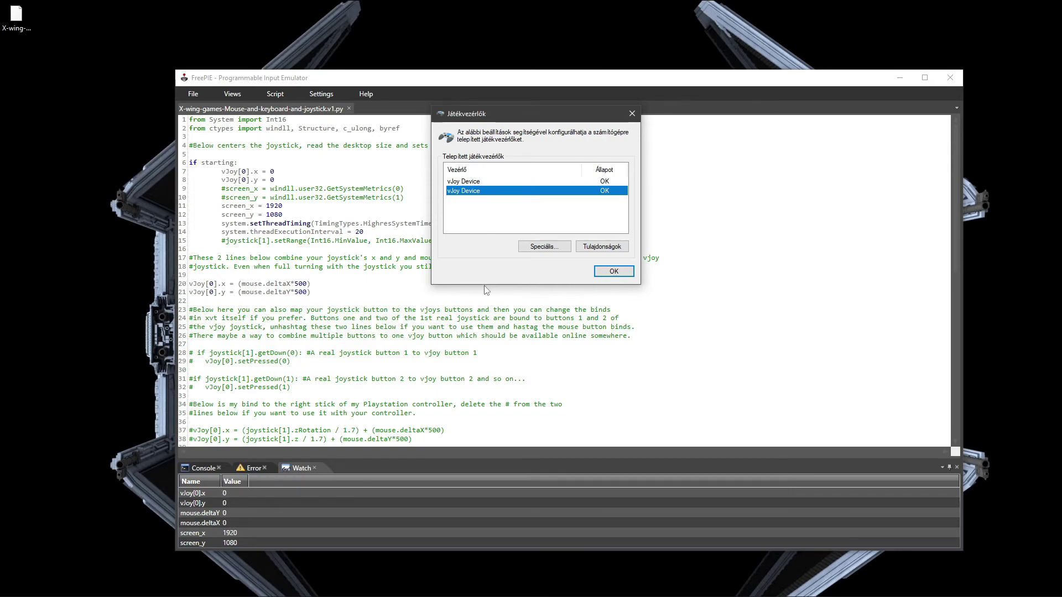
click(570, 183)
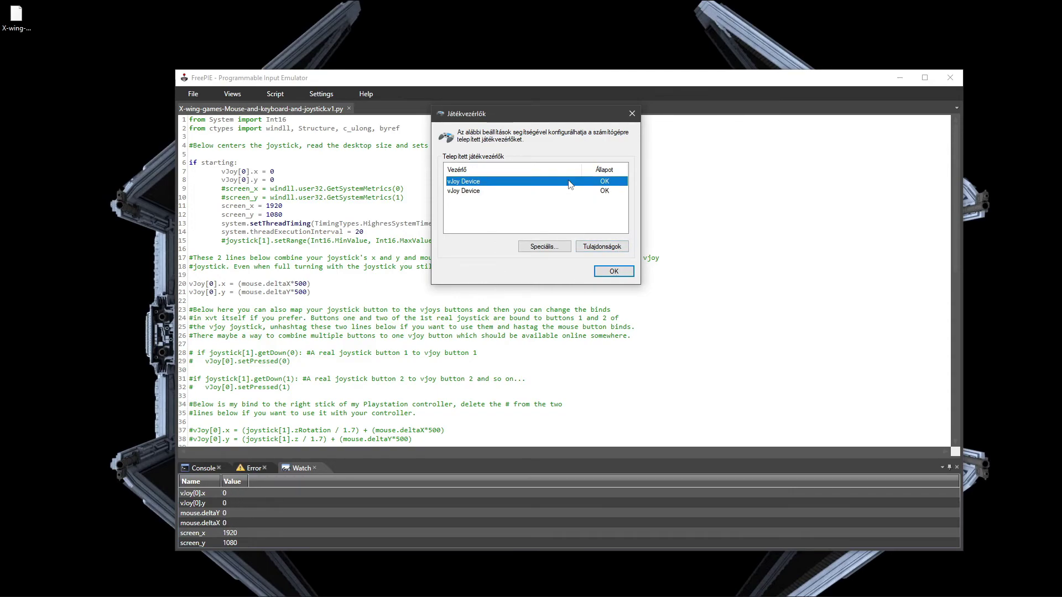
click(569, 191)
click(558, 182)
click(558, 192)
click(557, 182)
click(560, 192)
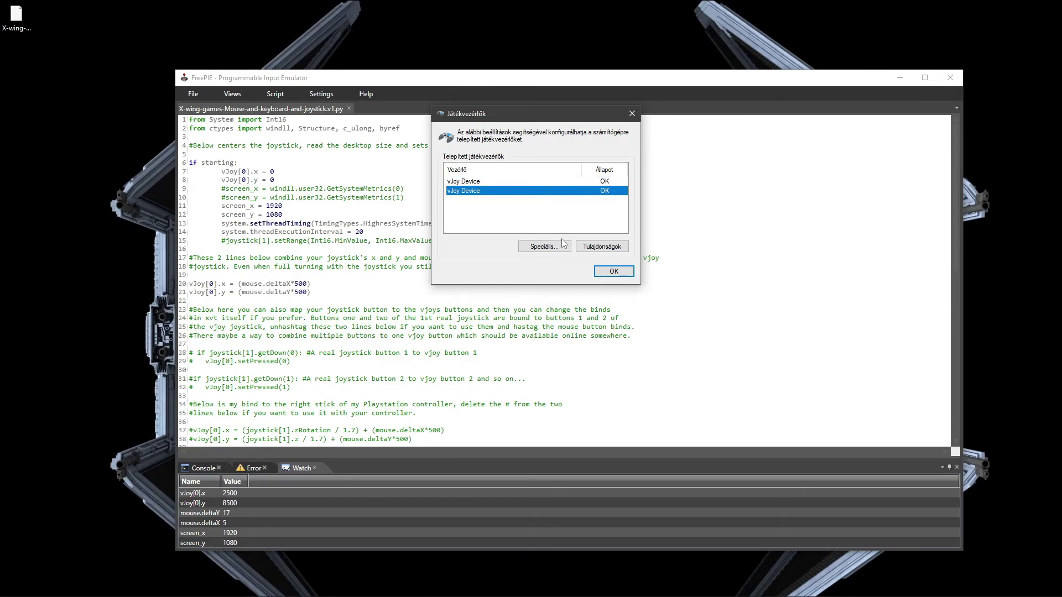
click(554, 182)
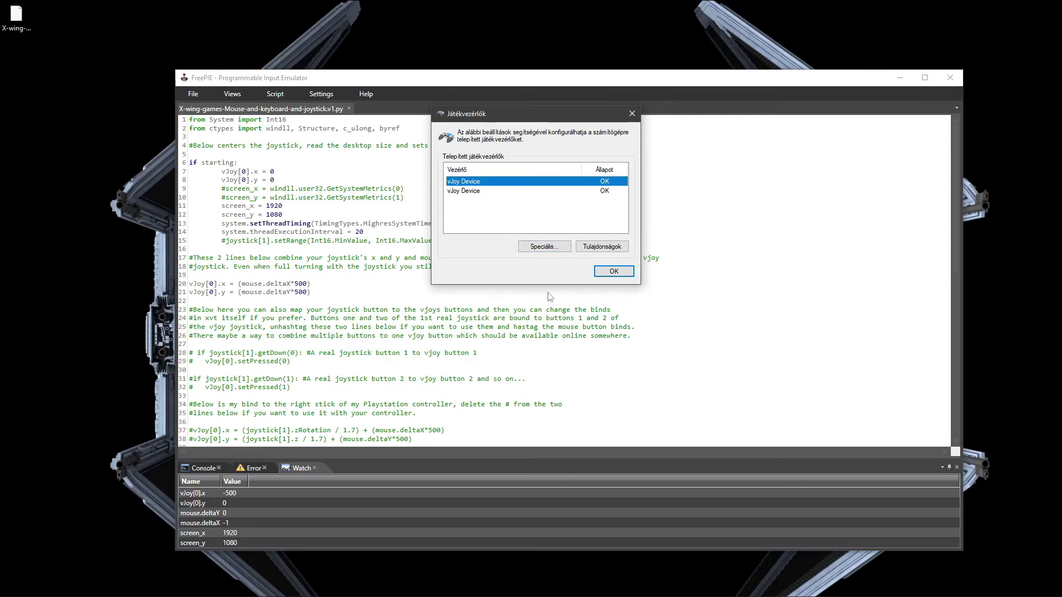
- Confirm and close the game controllers settings, returning to the running script
click(614, 271)
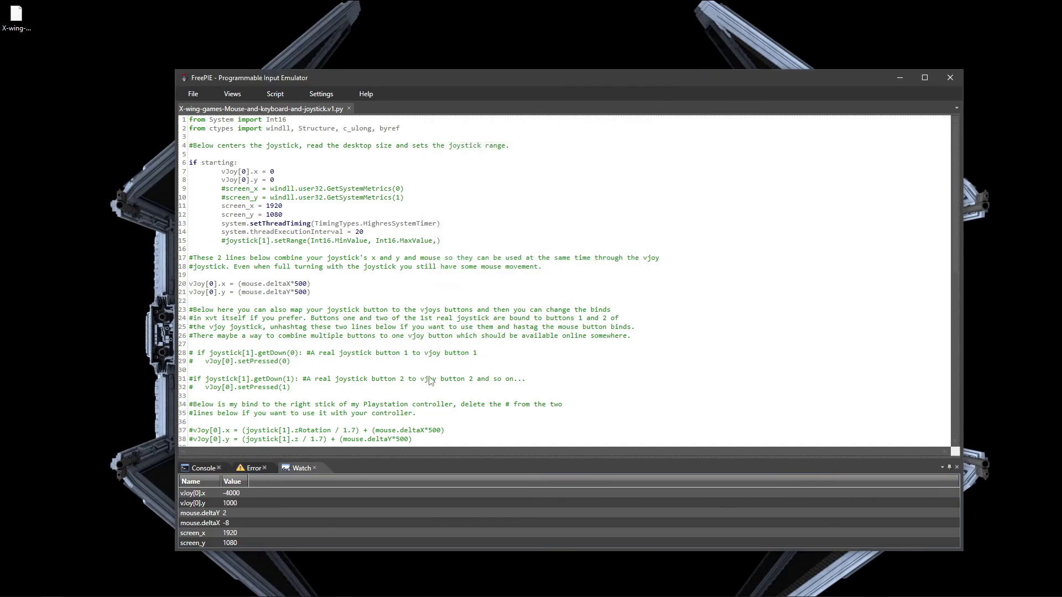